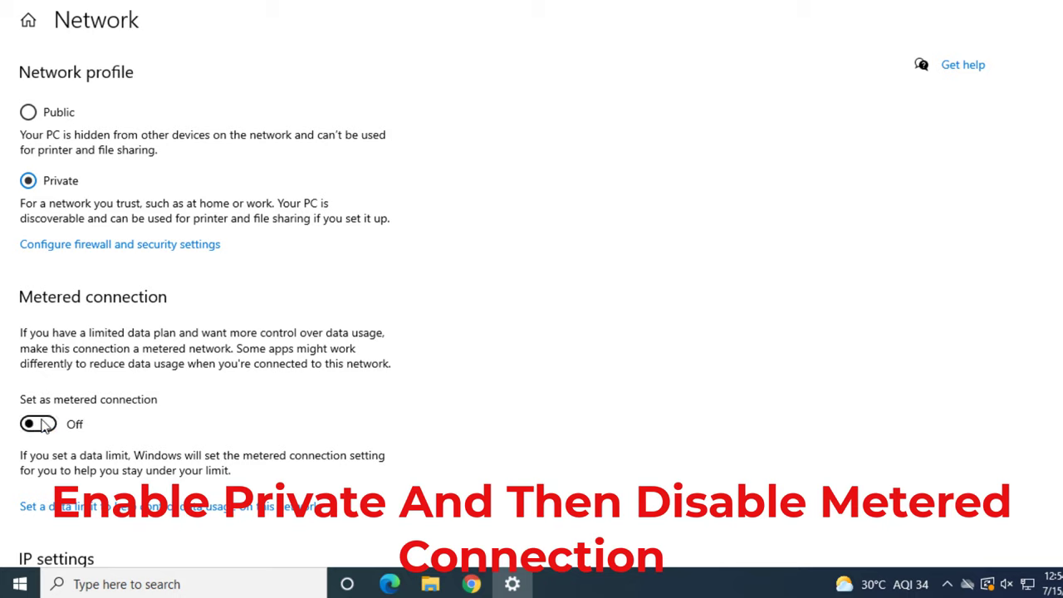
Step: Close the network settings window and open Control Panel
left_click(1044, 15)
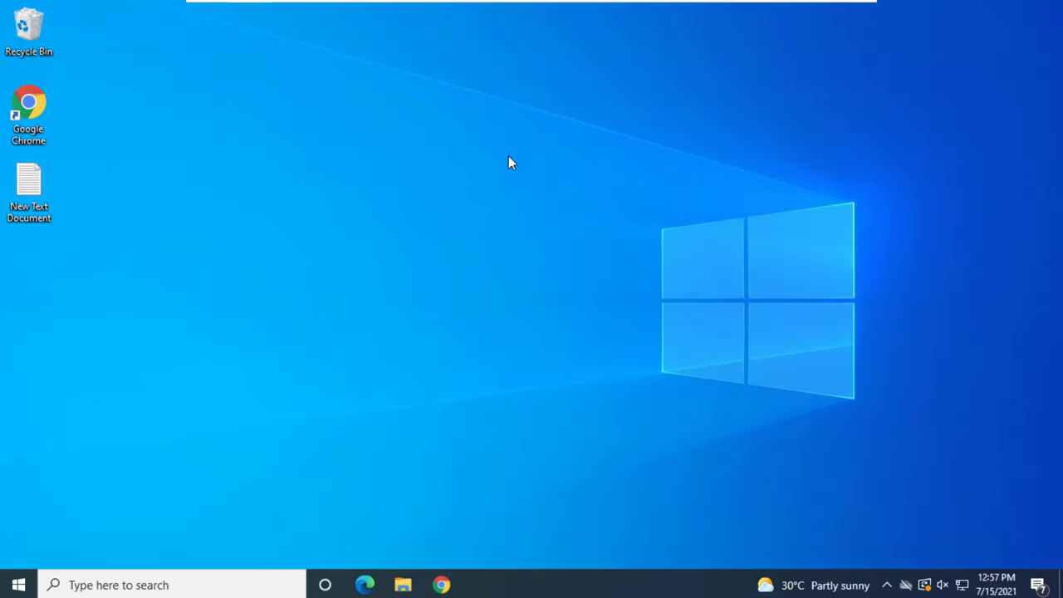
left_click(242, 584)
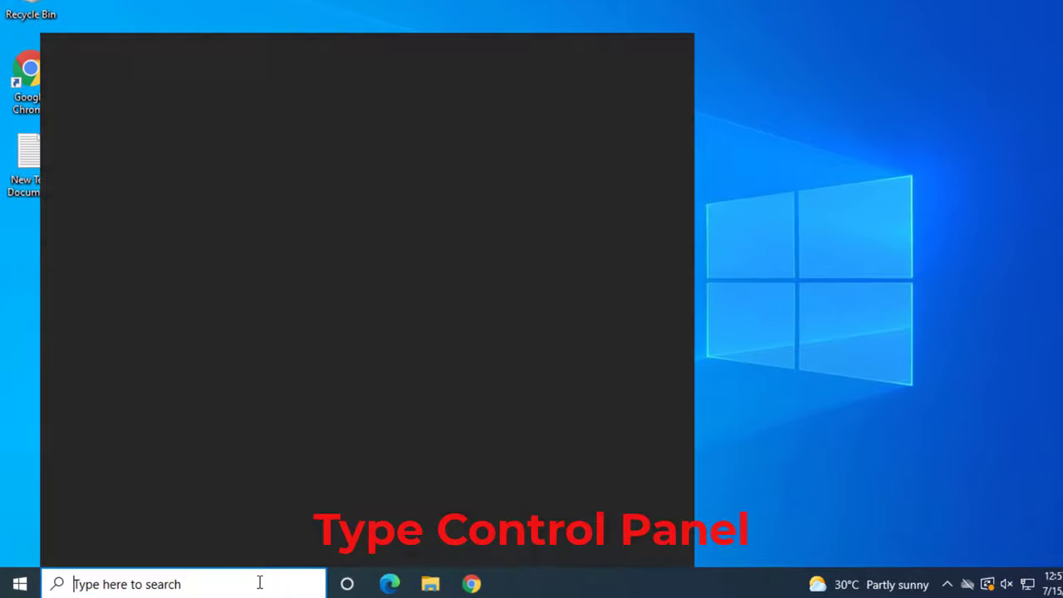
type("c")
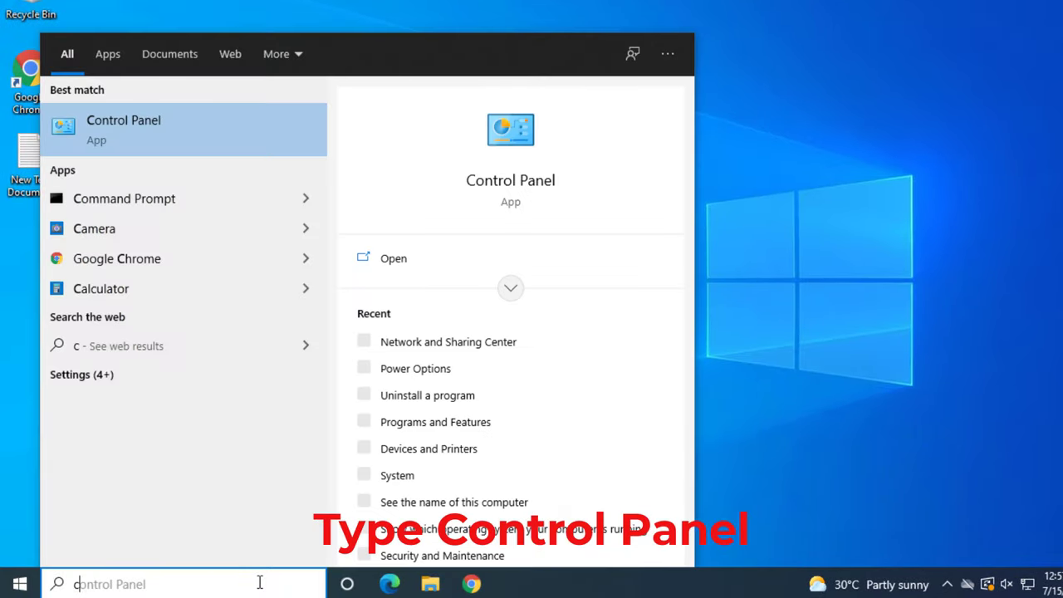
type("ontrol panel")
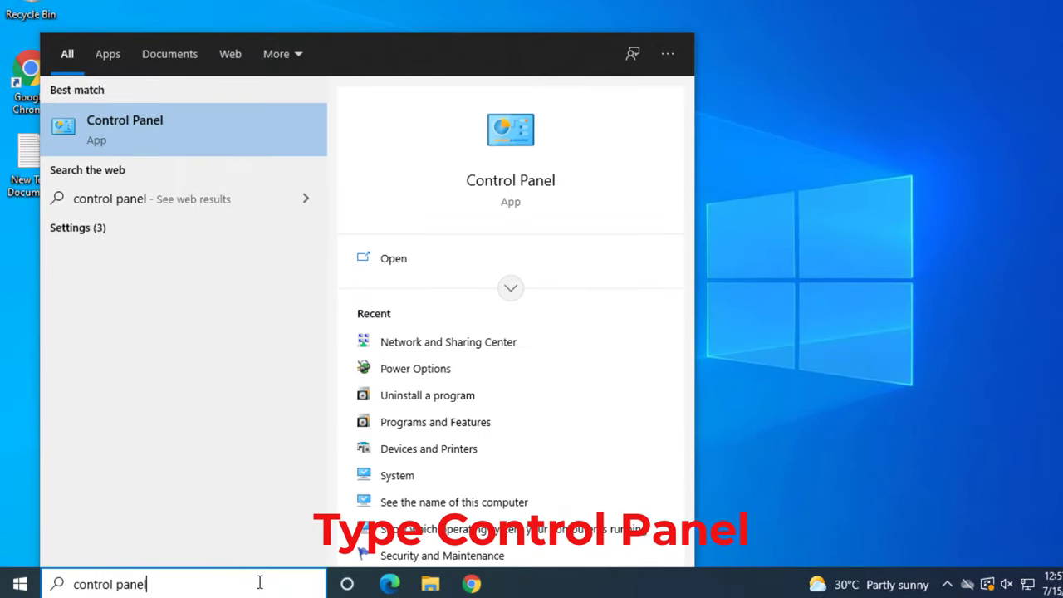
key("Return")
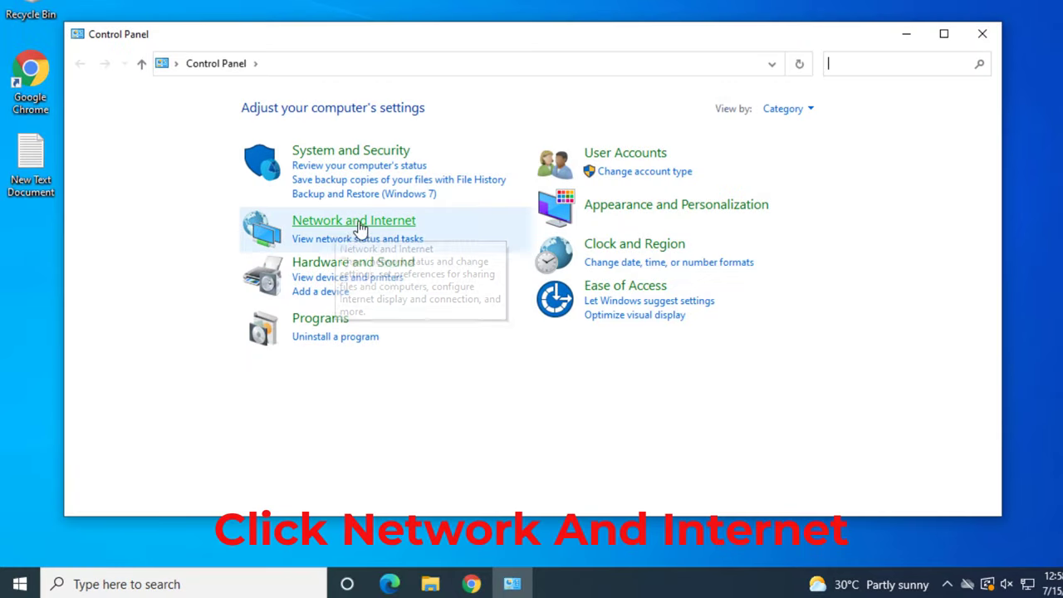
Step: Go to Network and Internet, open the Network and Sharing Center, and bring up the adapter settings
left_click(343, 226)
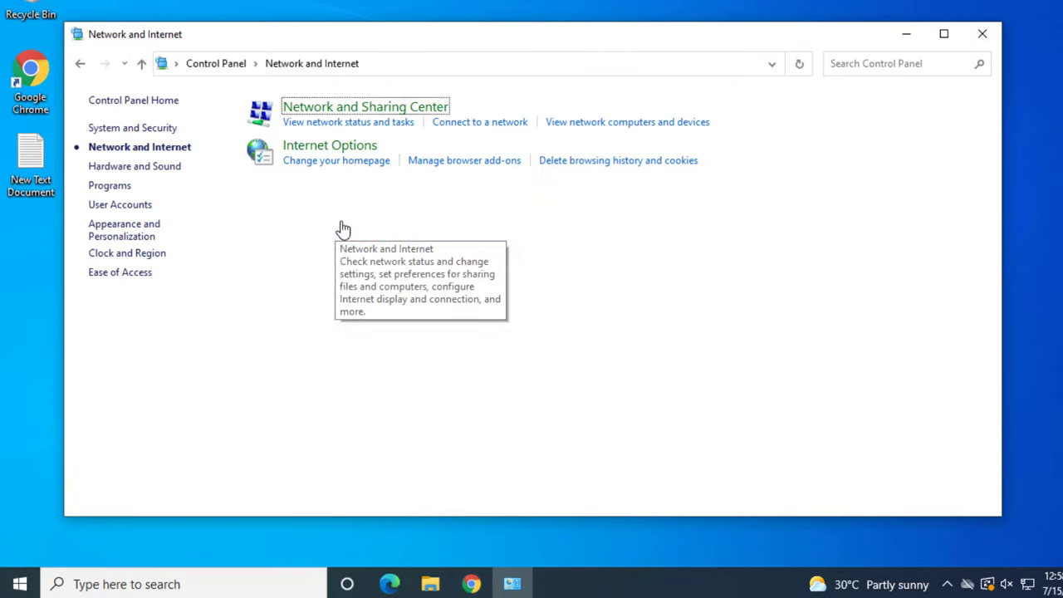
left_click(357, 108)
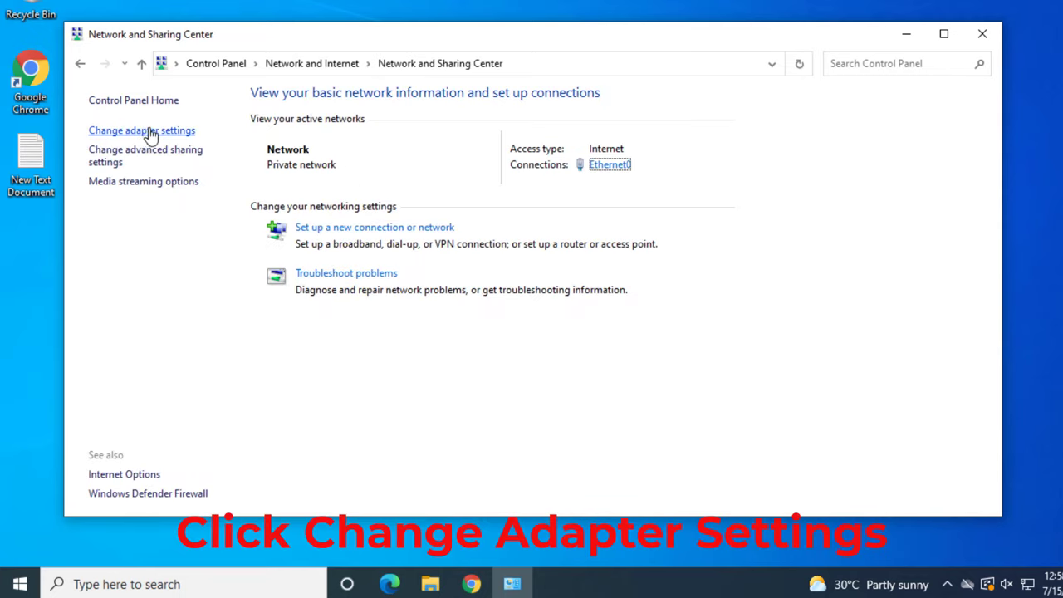
left_click(144, 133)
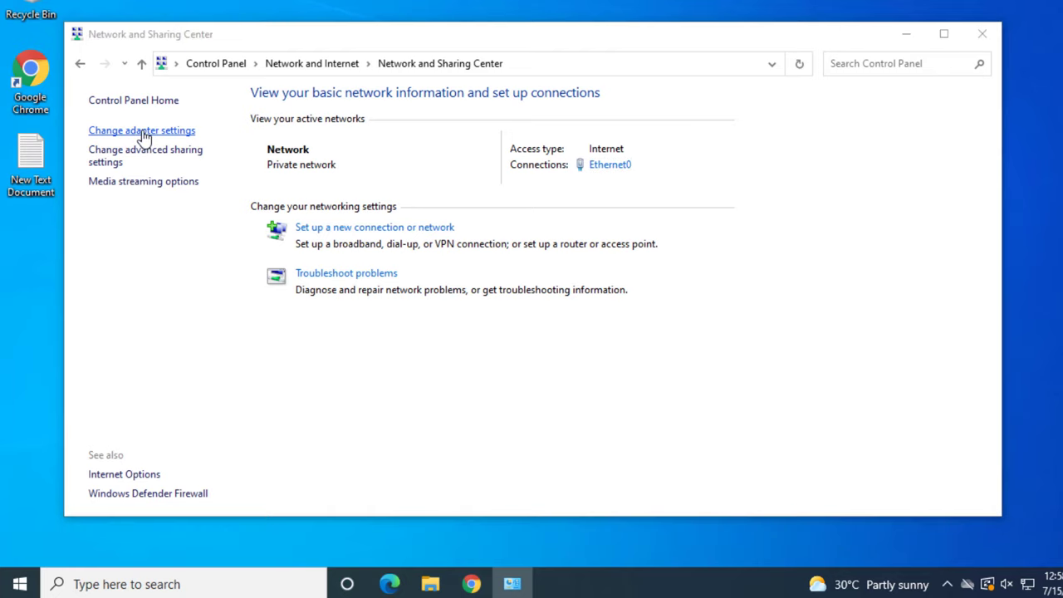
Step: Open the Internet Protocol Version 4 (TCP/IPv4) properties of the Ethernet0 connection
left_click(217, 165)
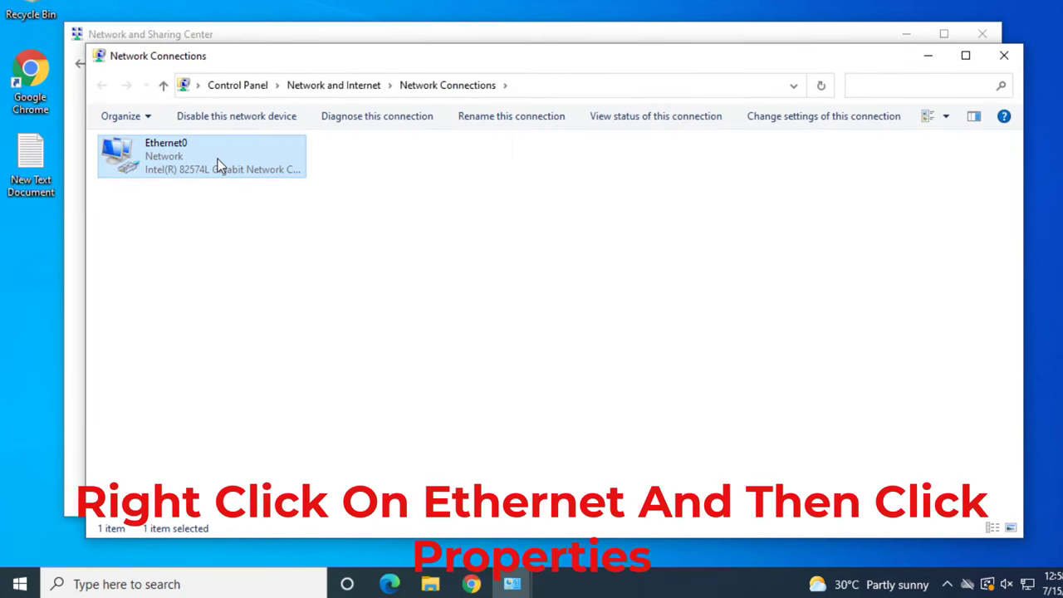
right_click(219, 165)
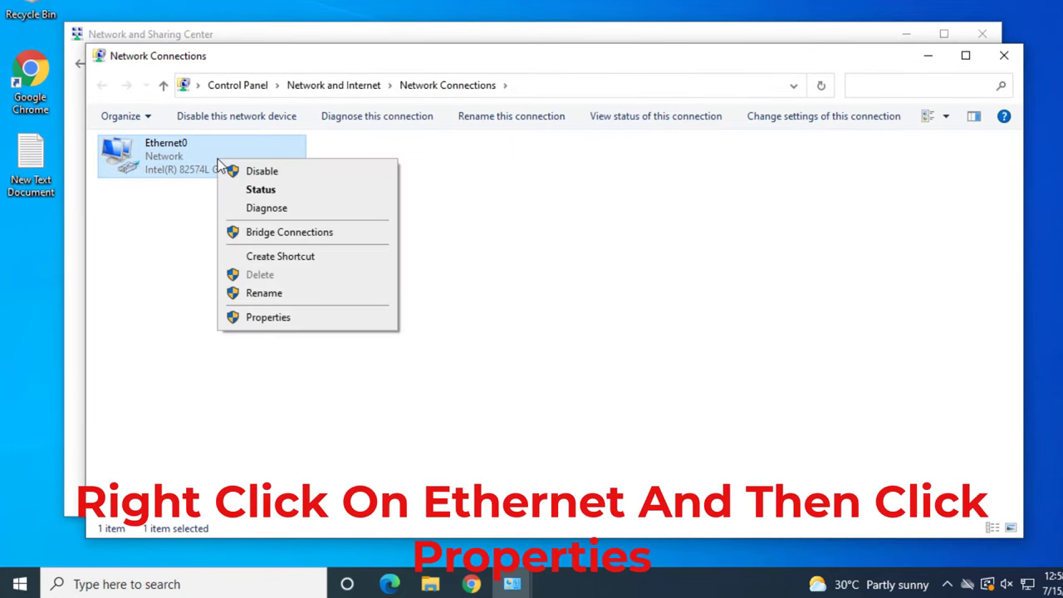
left_click(286, 318)
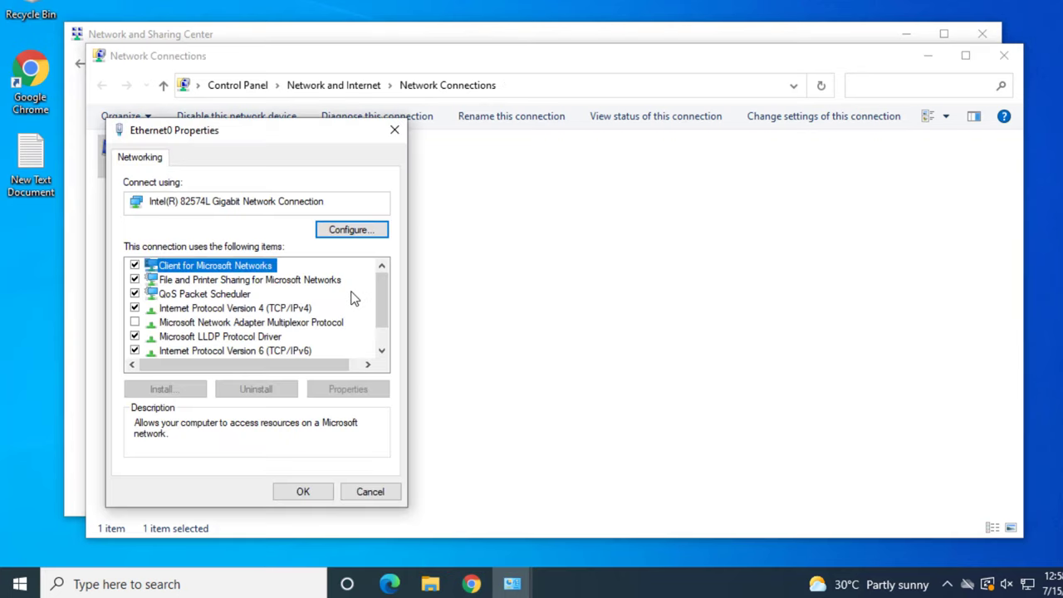
left_click(193, 309)
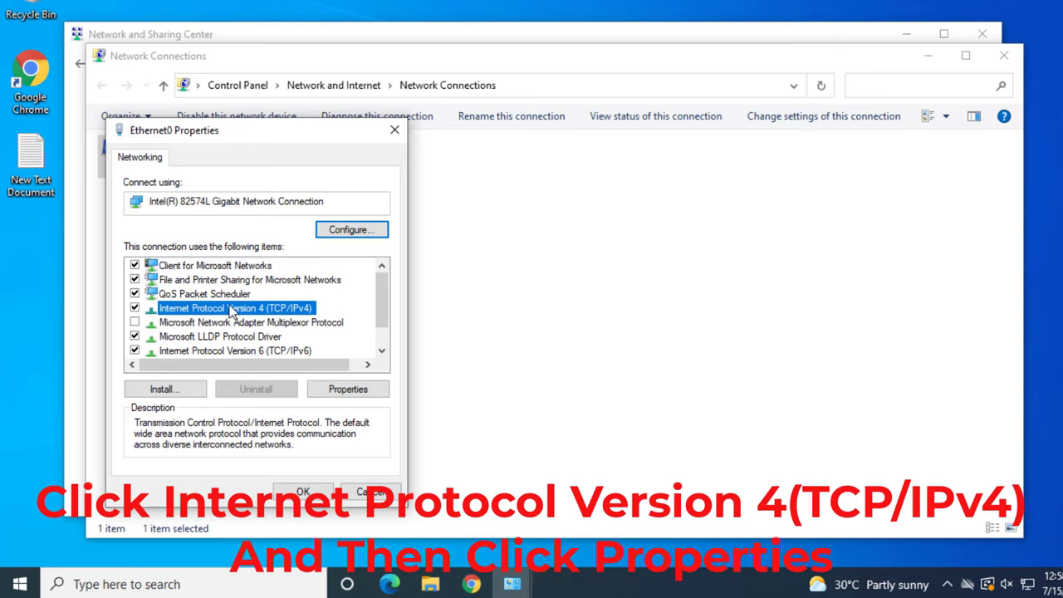
left_click(347, 391)
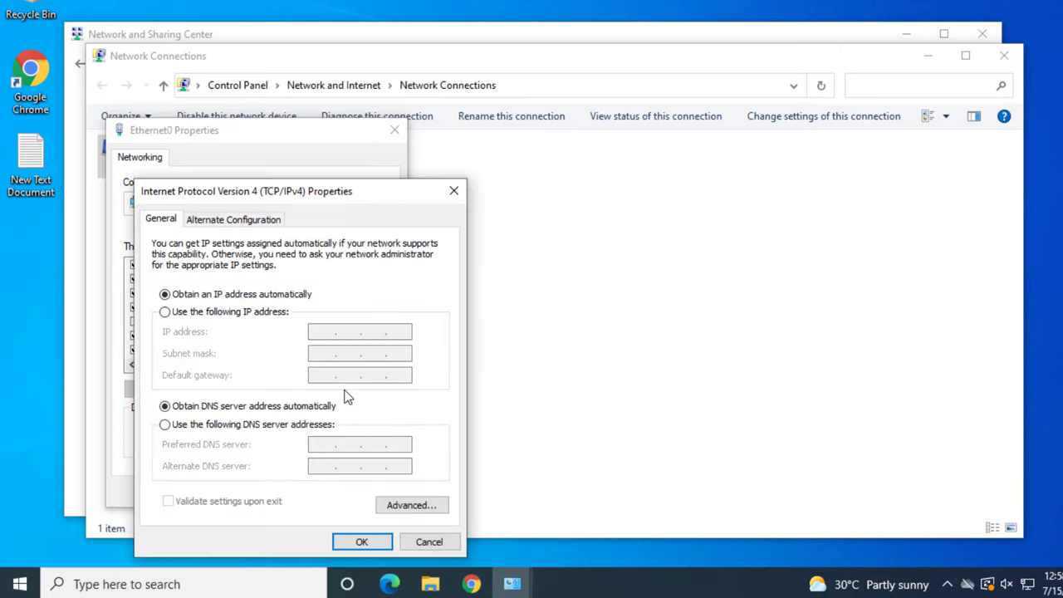
Step: Set the preferred DNS server to 8.8.8.8 and the alternate to 8.8.4.4, apply them, and close the network windows
left_click(178, 432)
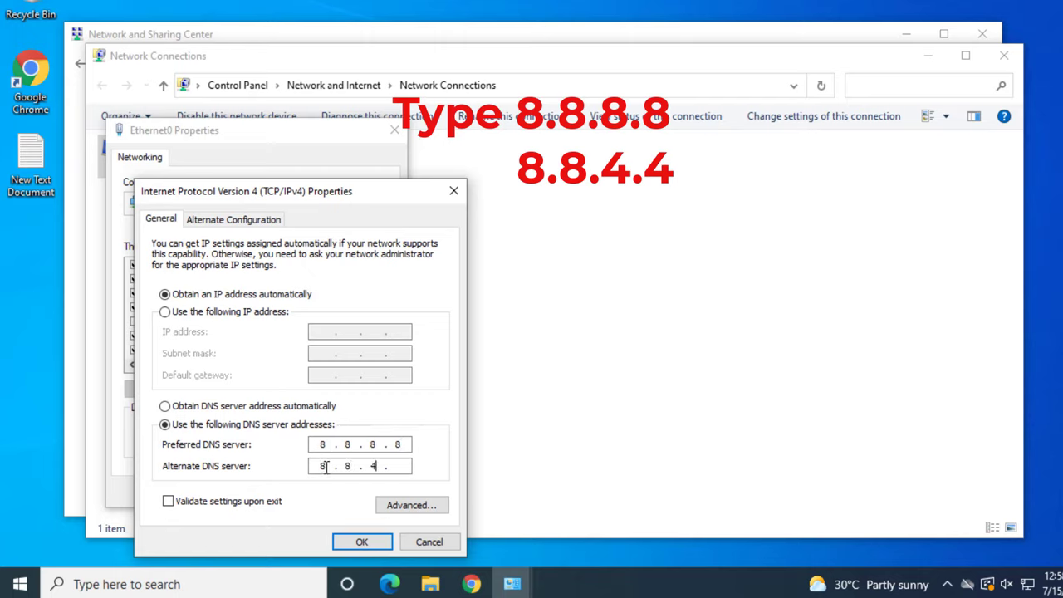
left_click(362, 543)
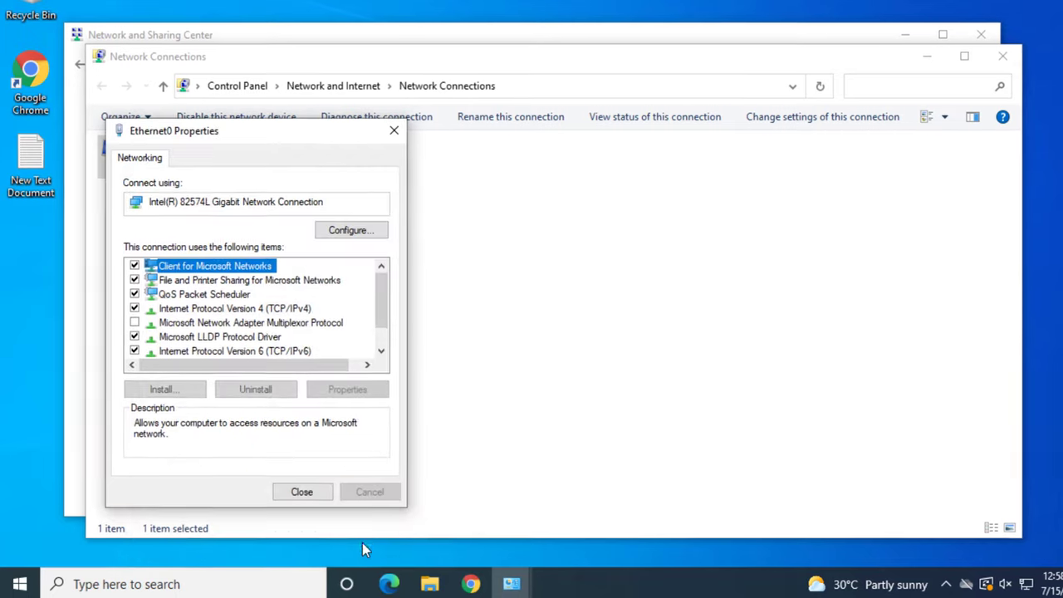
left_click(309, 492)
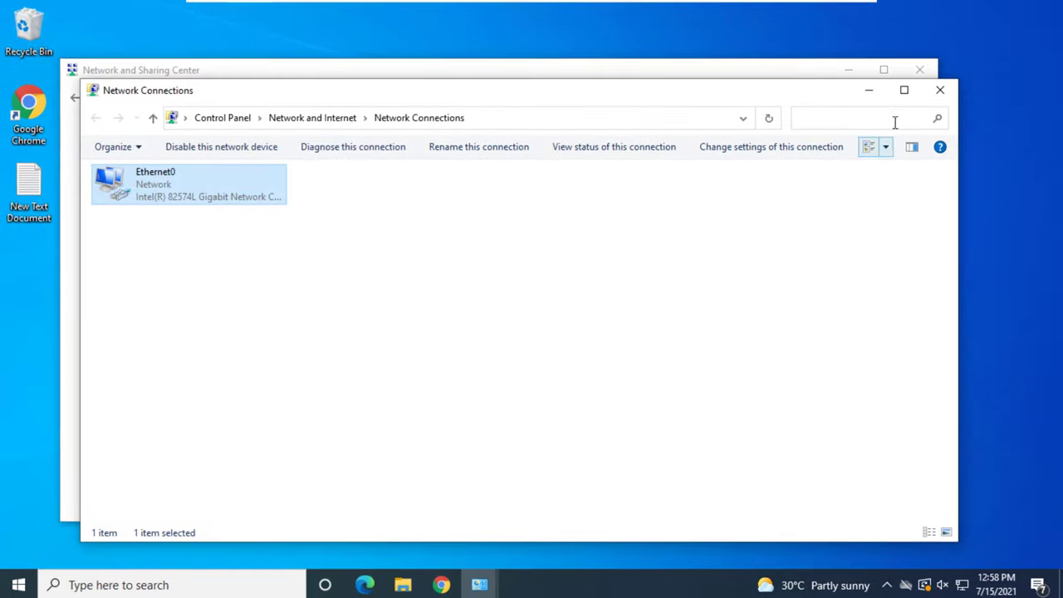
left_click(940, 90)
left_click(920, 71)
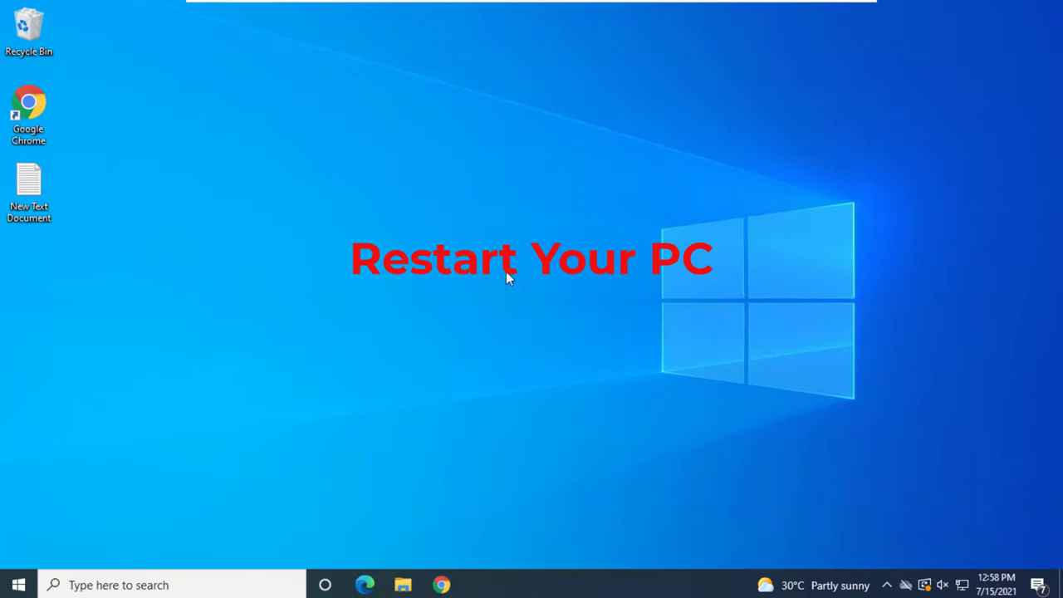
Step: Restart the PC without installing the pending update
left_click(20, 581)
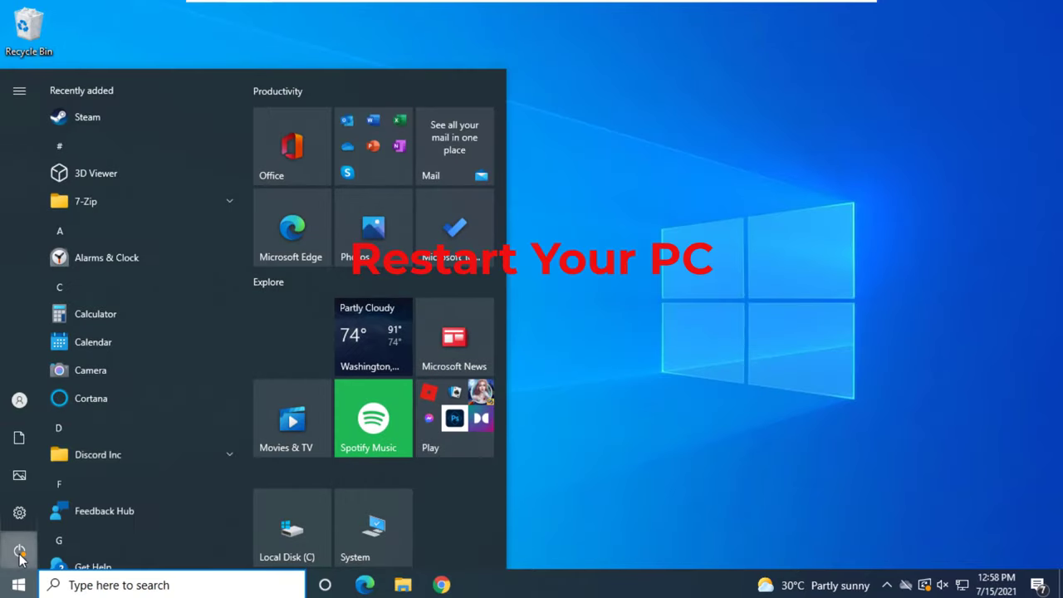
left_click(19, 550)
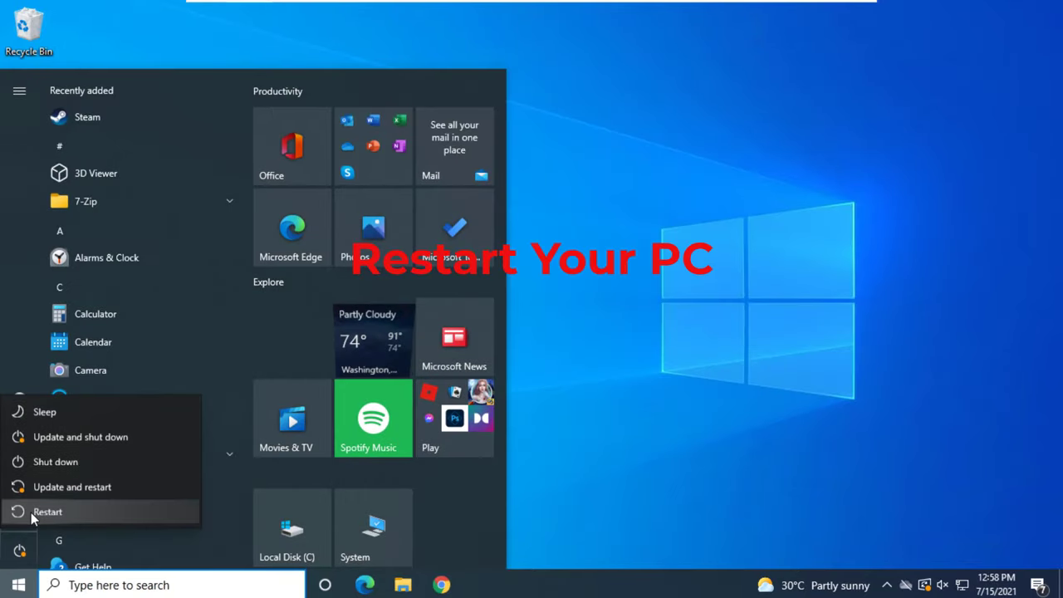
left_click(89, 509)
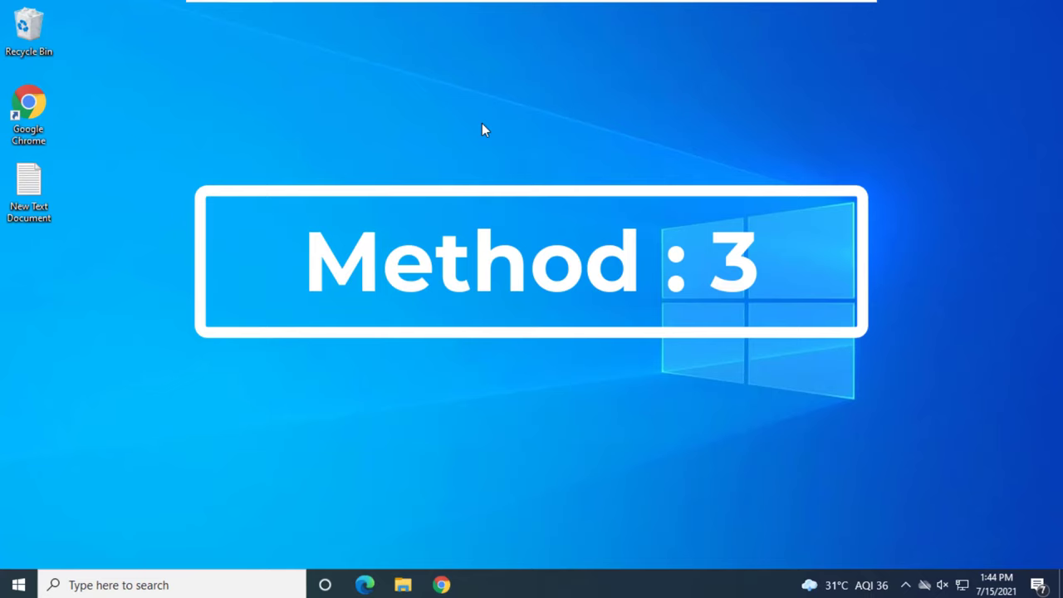
Step: Open Windows Settings and go to the additional troubleshooters under Update & Security
left_click(202, 589)
type("s")
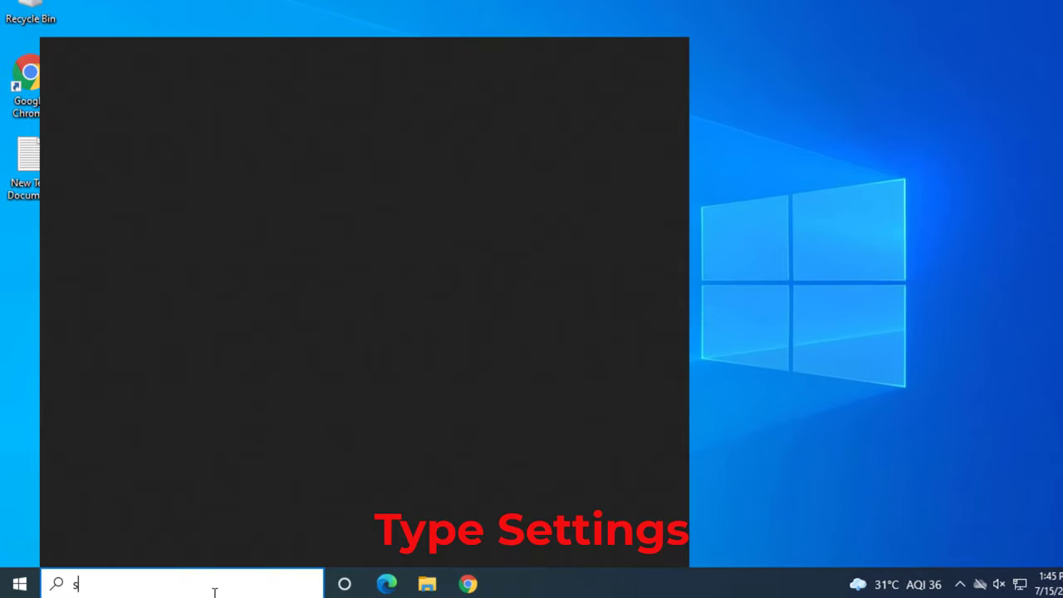
type("ettings")
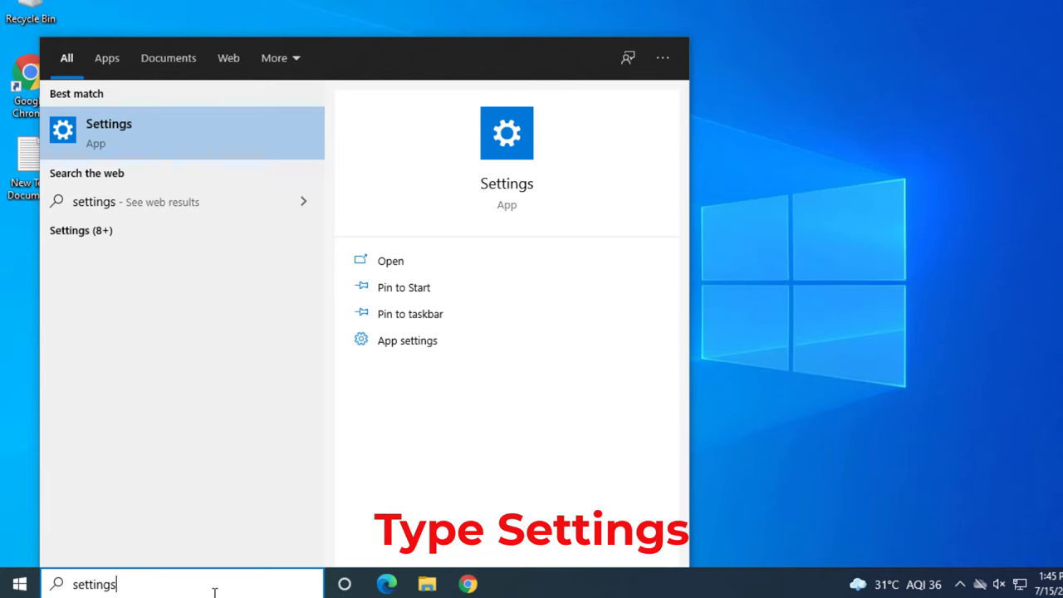
key("Return")
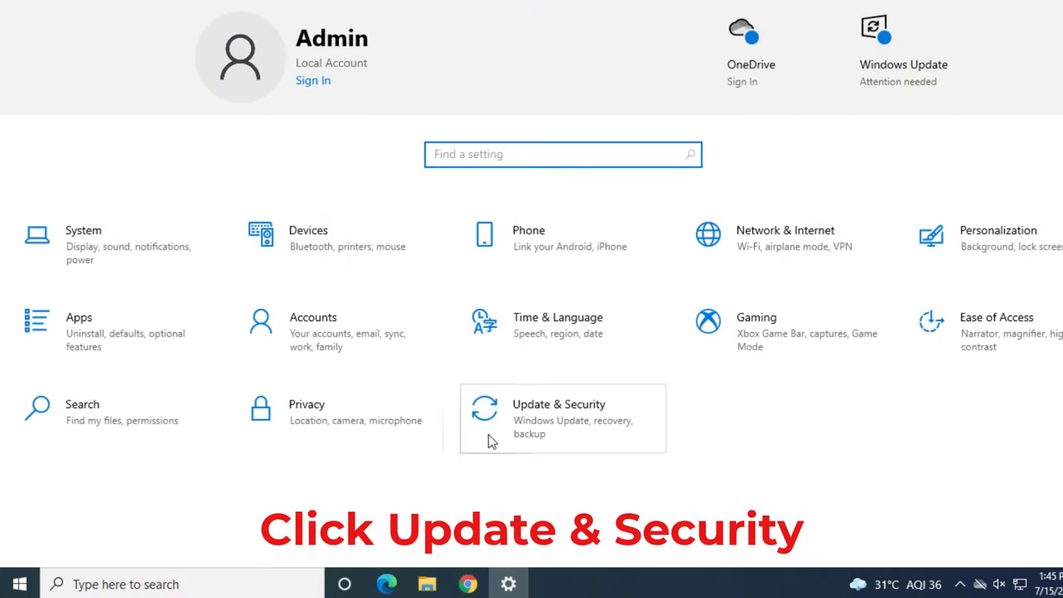
left_click(564, 426)
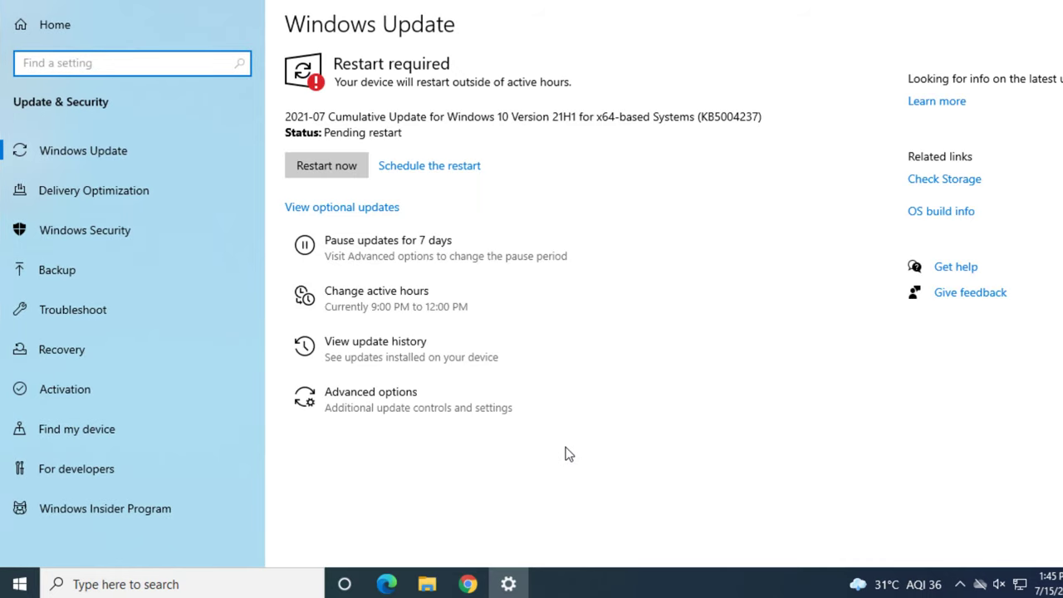
left_click(106, 309)
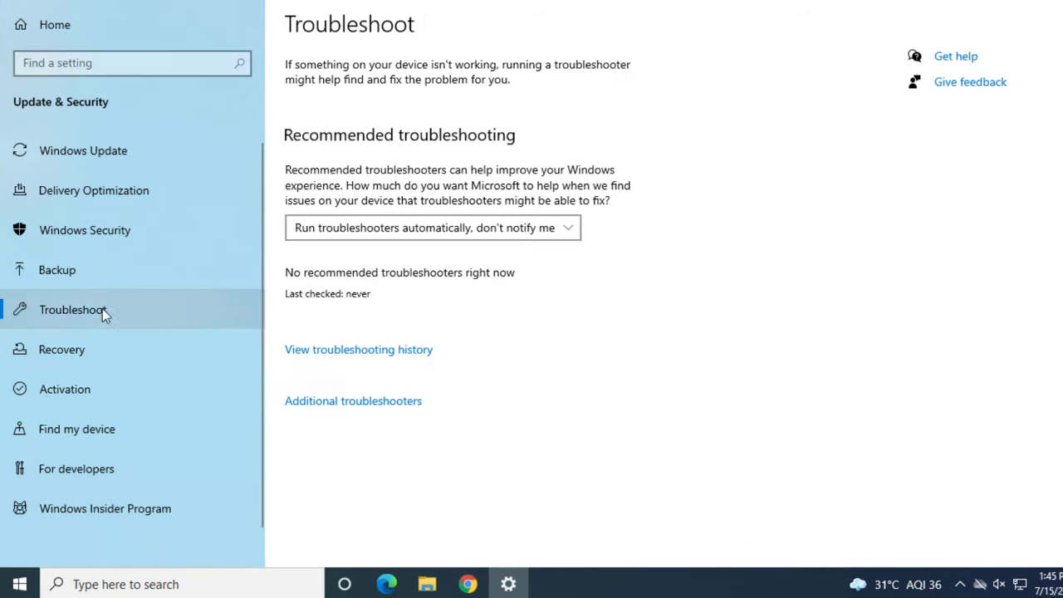
left_click(355, 413)
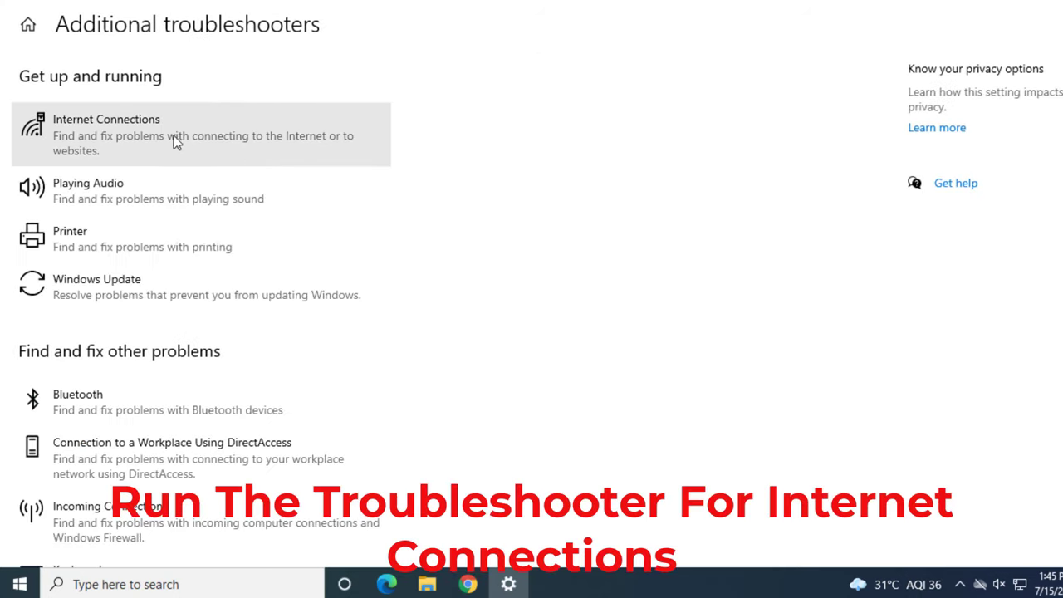
Step: Run the Internet Connections troubleshooter on the connection to the Internet, then close it and Settings
left_click(213, 140)
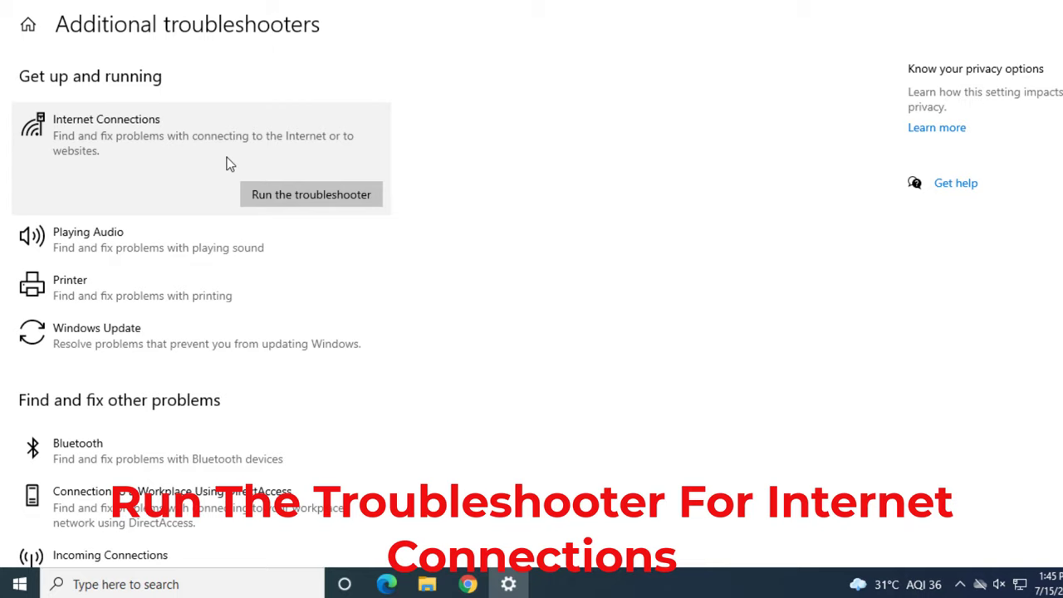
left_click(311, 198)
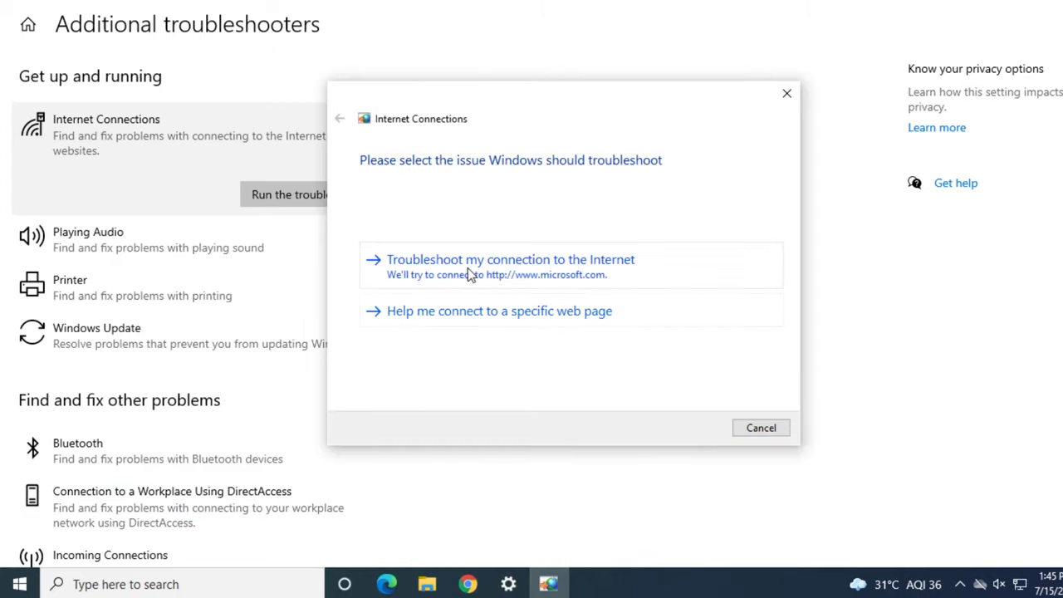
left_click(480, 266)
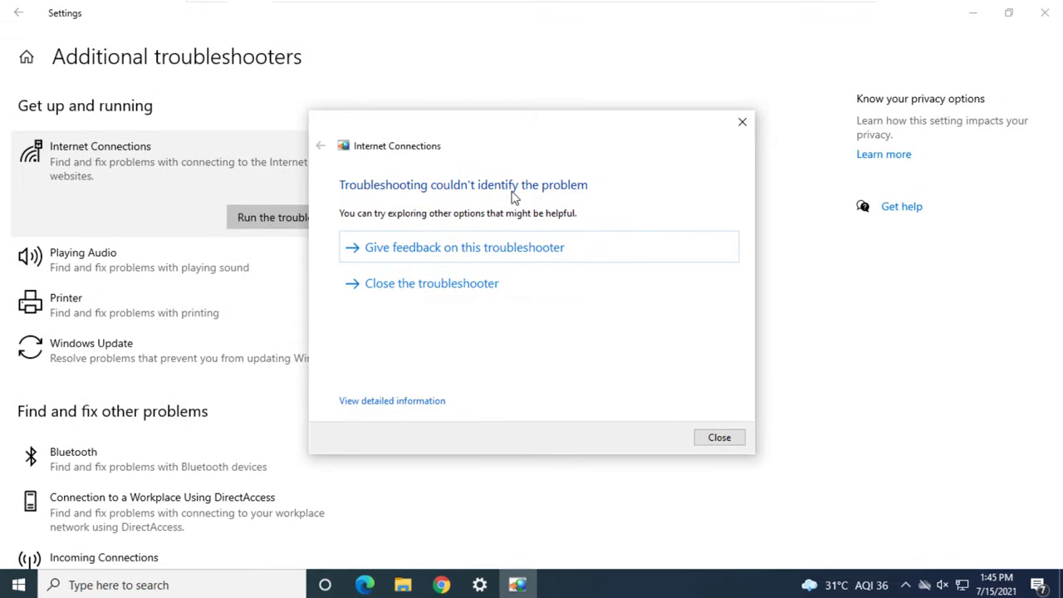
left_click(743, 122)
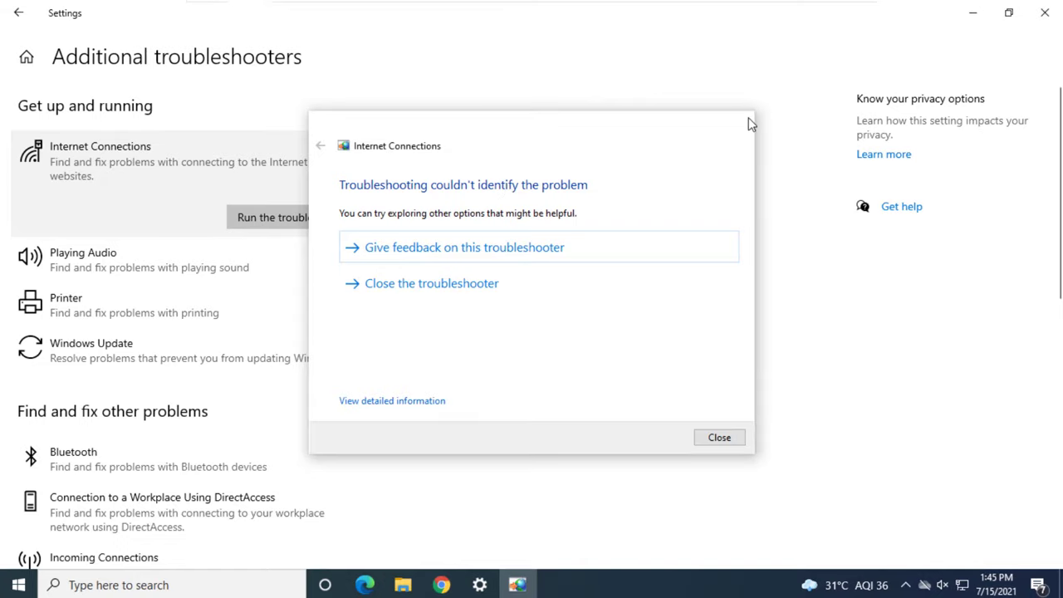
left_click(1037, 20)
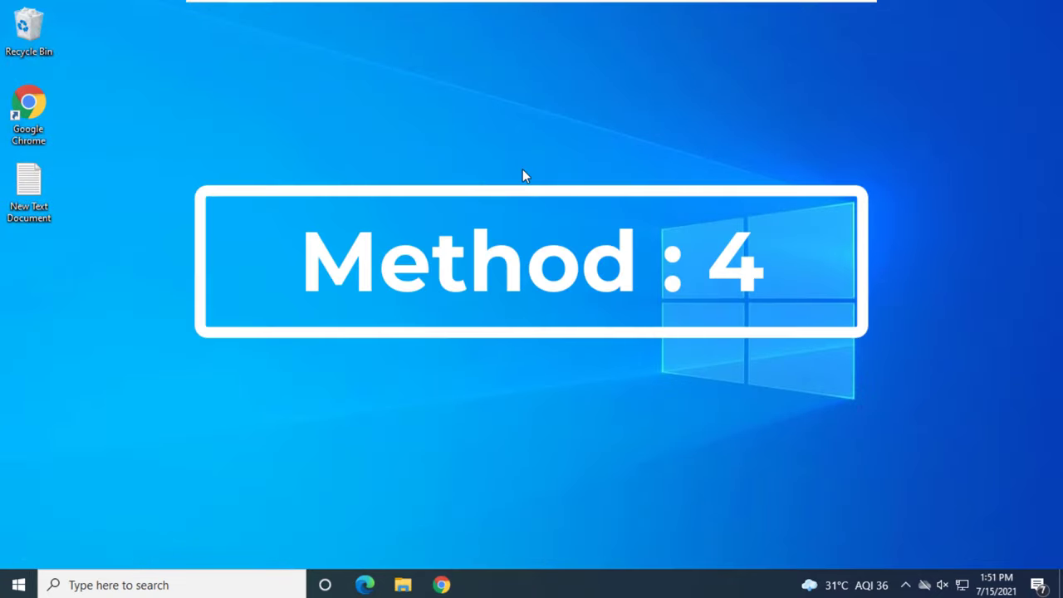
Step: Open Windows Settings and go to the Network & Internet status page
left_click(223, 585)
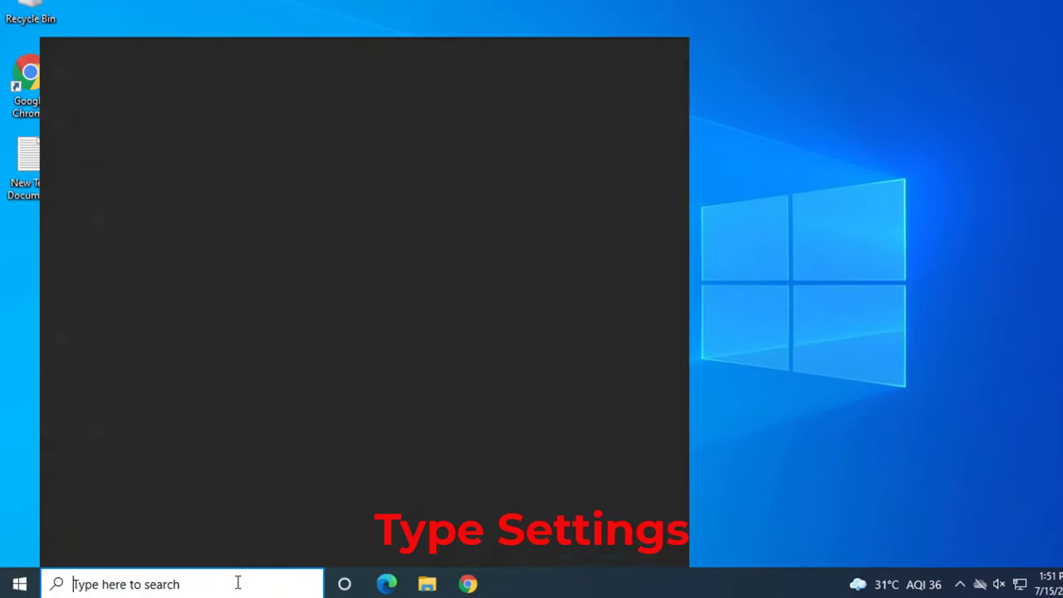
type("settings")
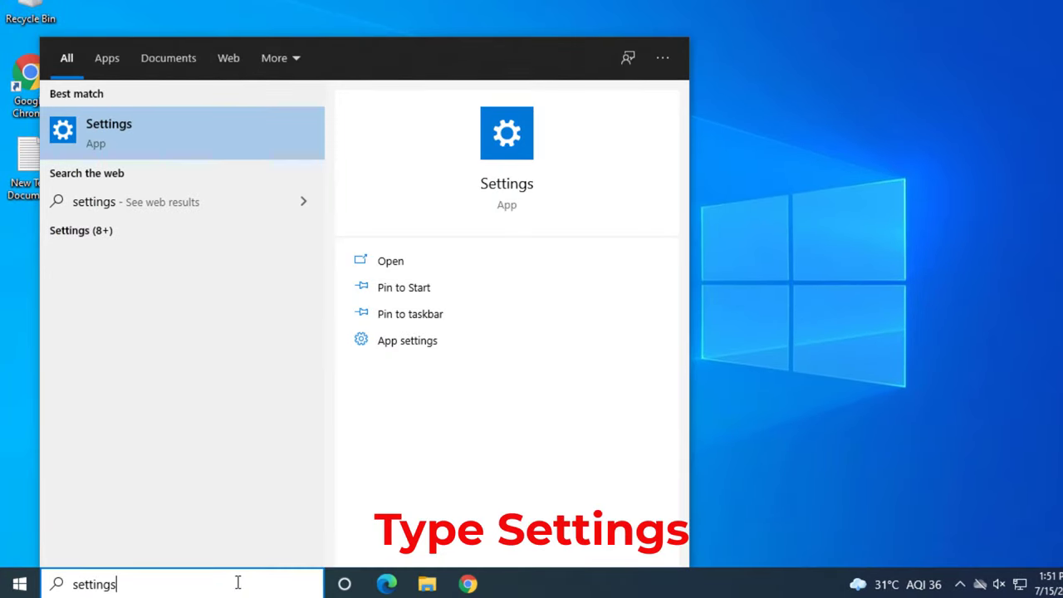
key("Return")
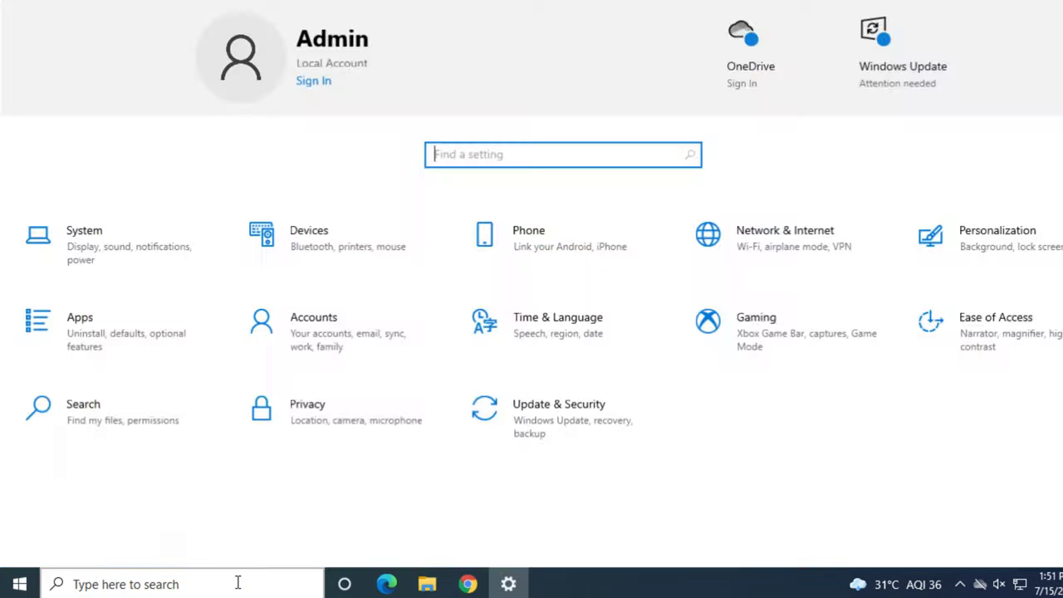
left_click(771, 241)
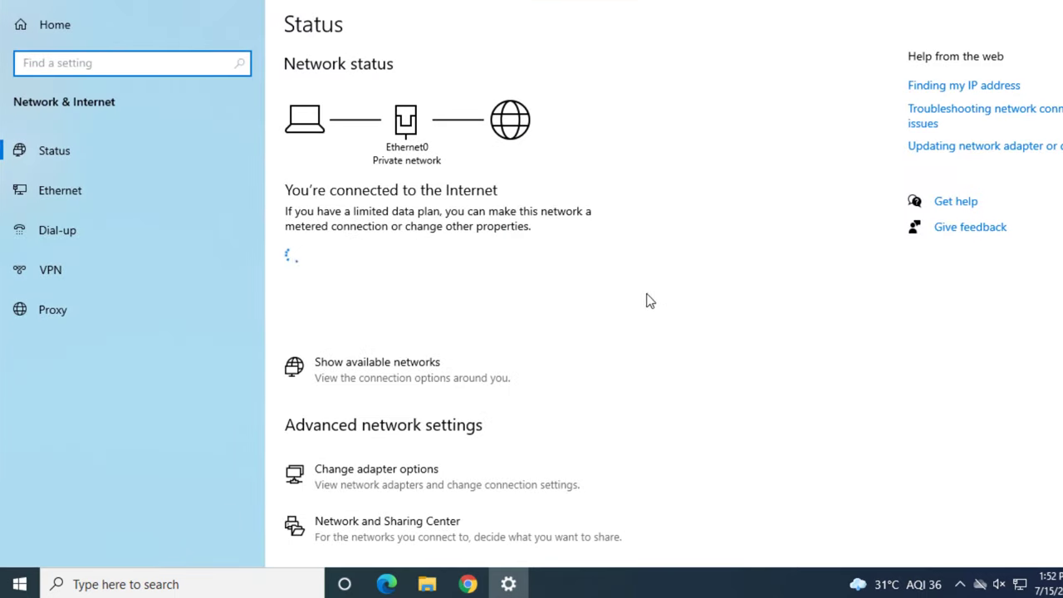
Step: Run a network reset from the Network & Internet status page, confirm it, dismiss the sign-out notice and close Settings
scroll(602, 316, "down", 1)
scroll(603, 316, "down", 2)
left_click(329, 497)
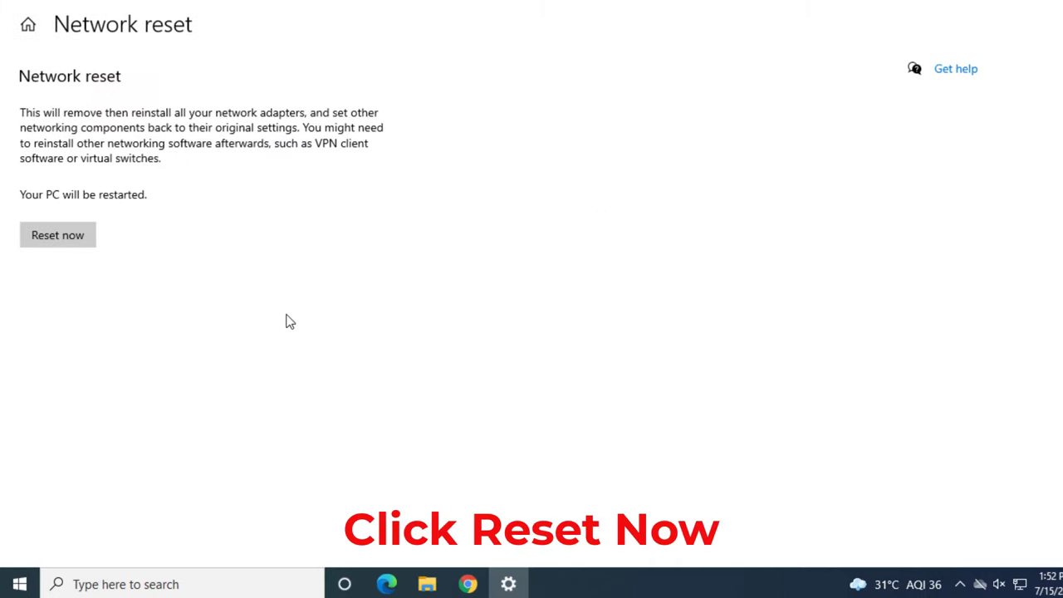
left_click(63, 234)
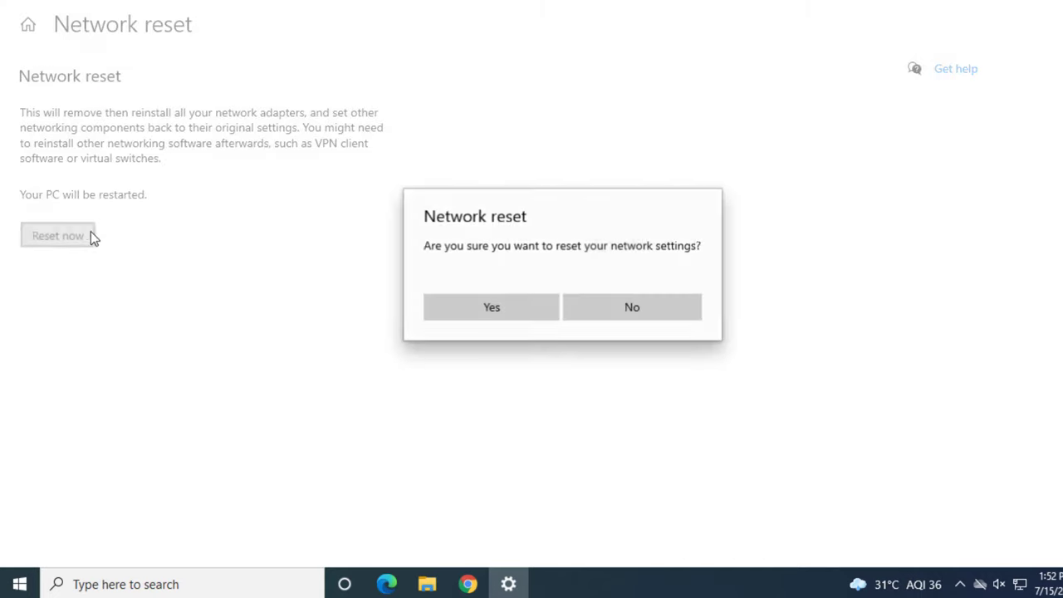
left_click(478, 307)
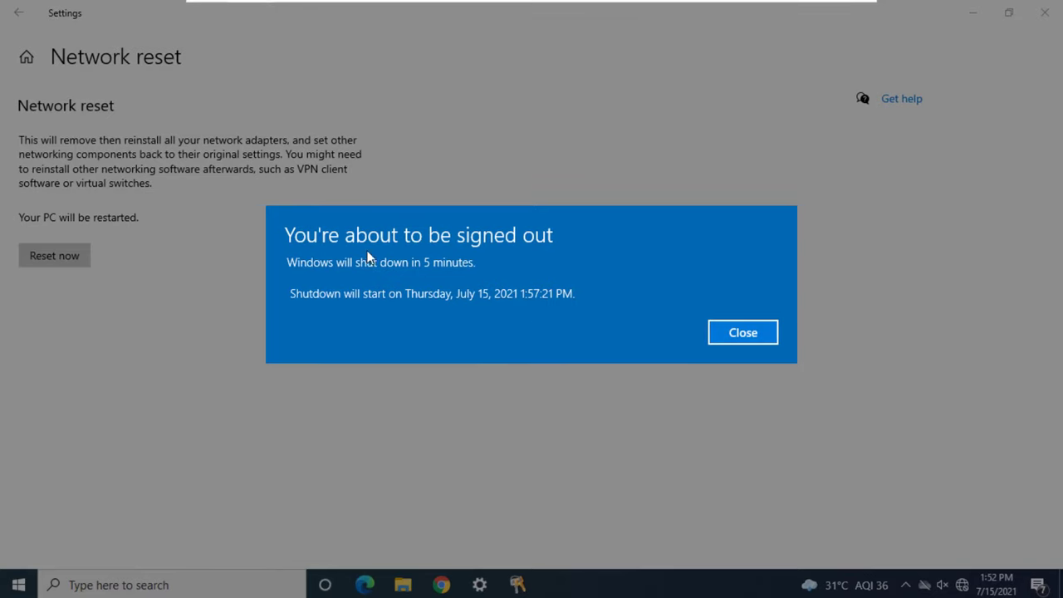
left_click(741, 332)
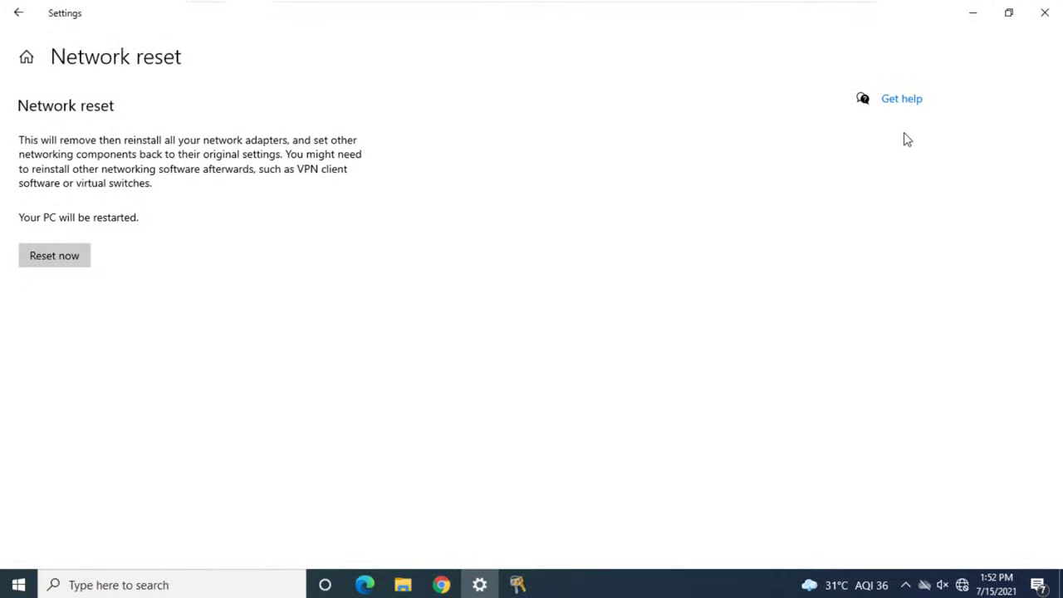
left_click(1038, 25)
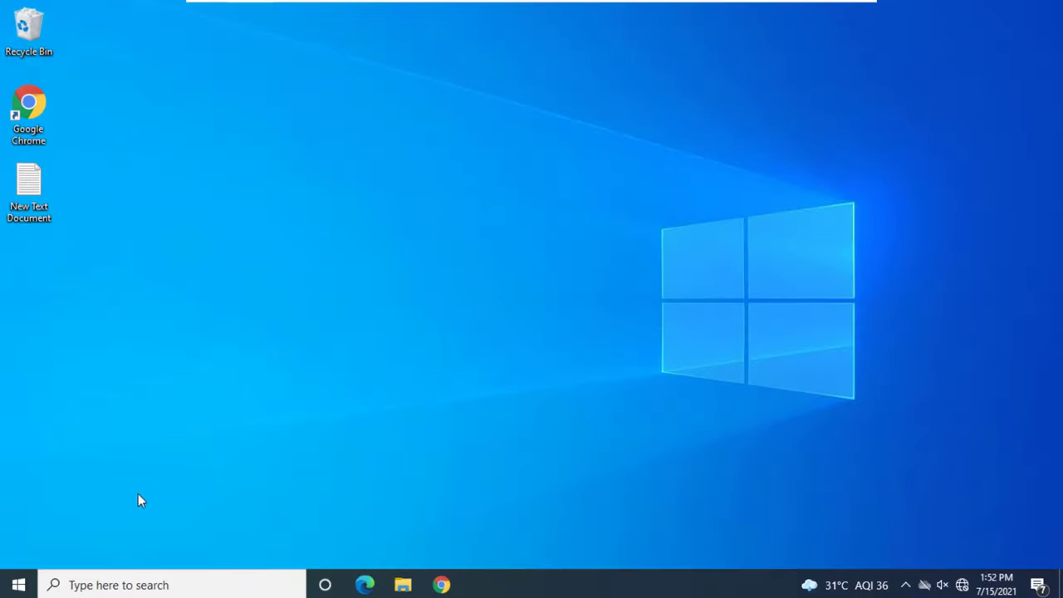
Step: Restart the PC with the plain Restart option, without installing the pending update
left_click(19, 585)
left_click(19, 551)
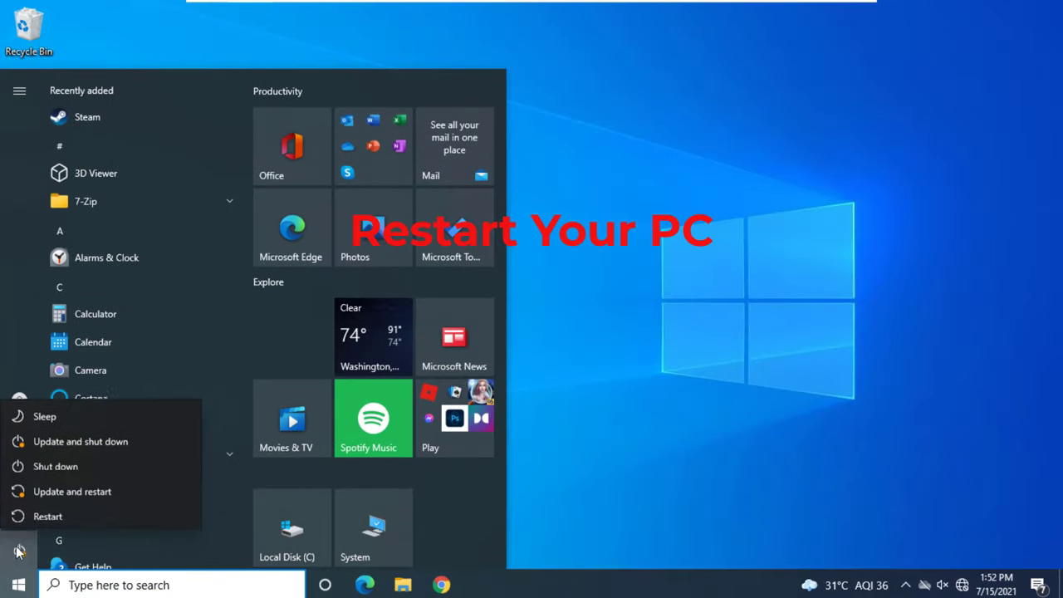
left_click(82, 511)
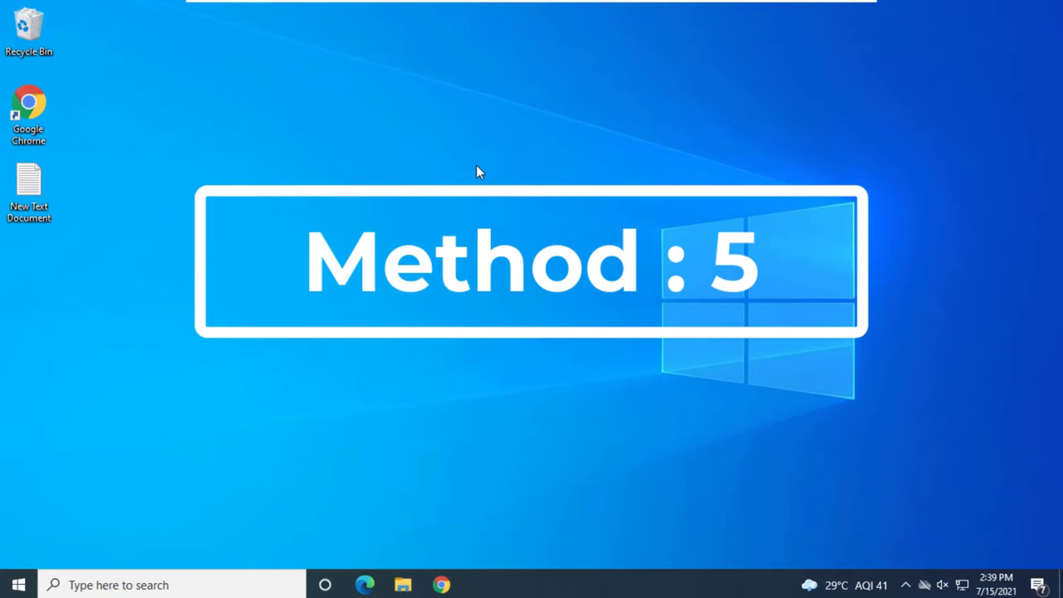
Step: Search Windows for "device manager", open Device Manager and expand the Network adapters category
left_click(197, 580)
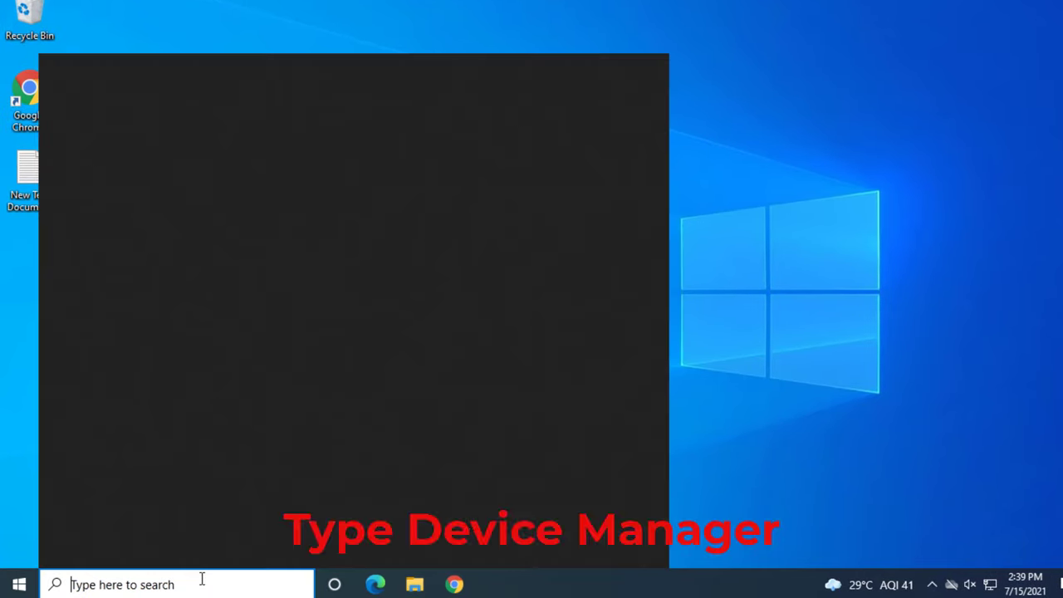
type("device m")
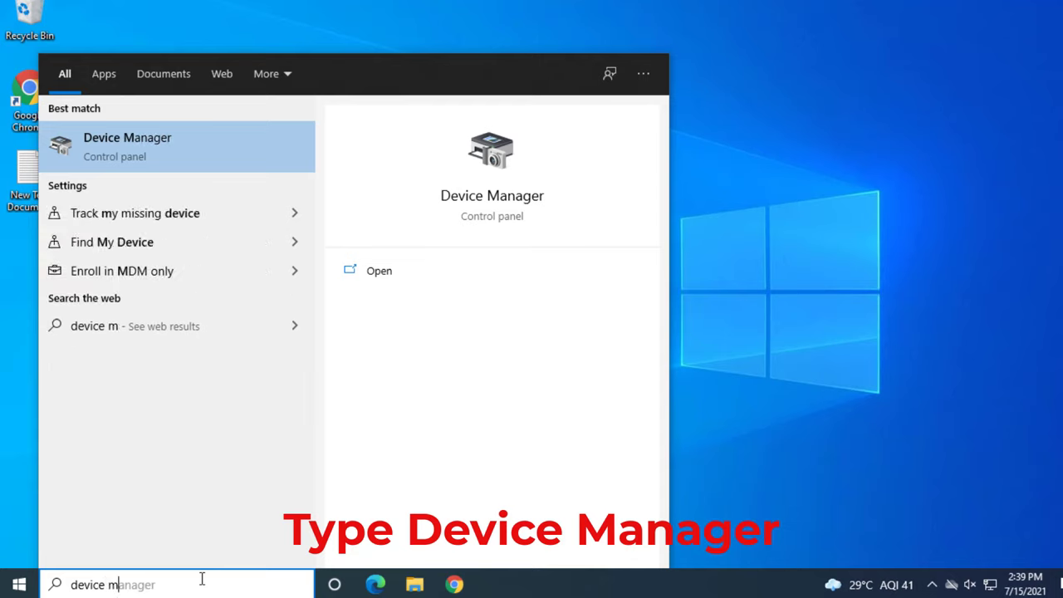
type("anager")
key("Return")
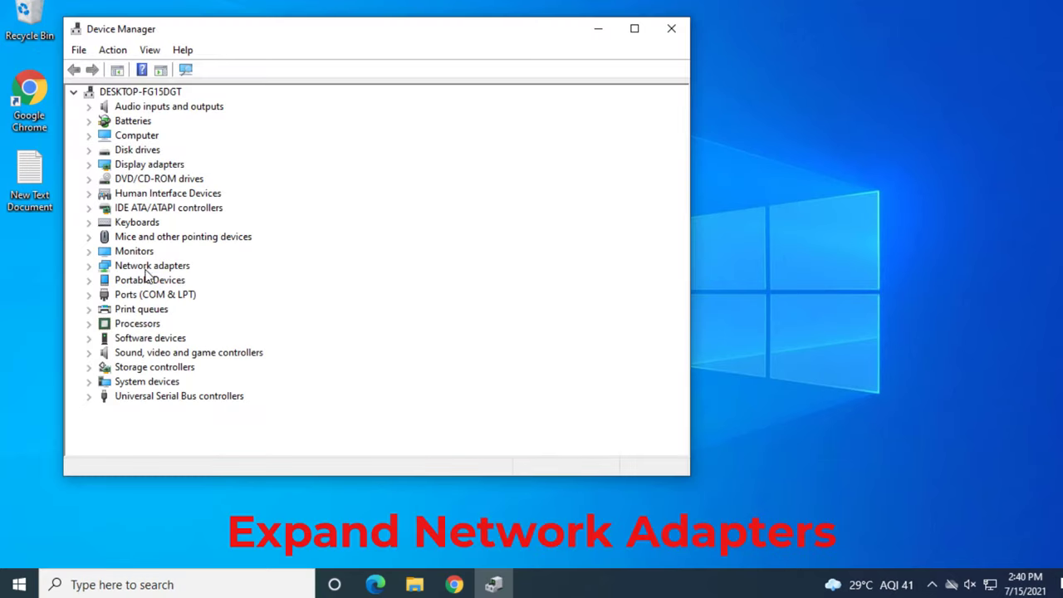
left_click(140, 267)
left_click(89, 268)
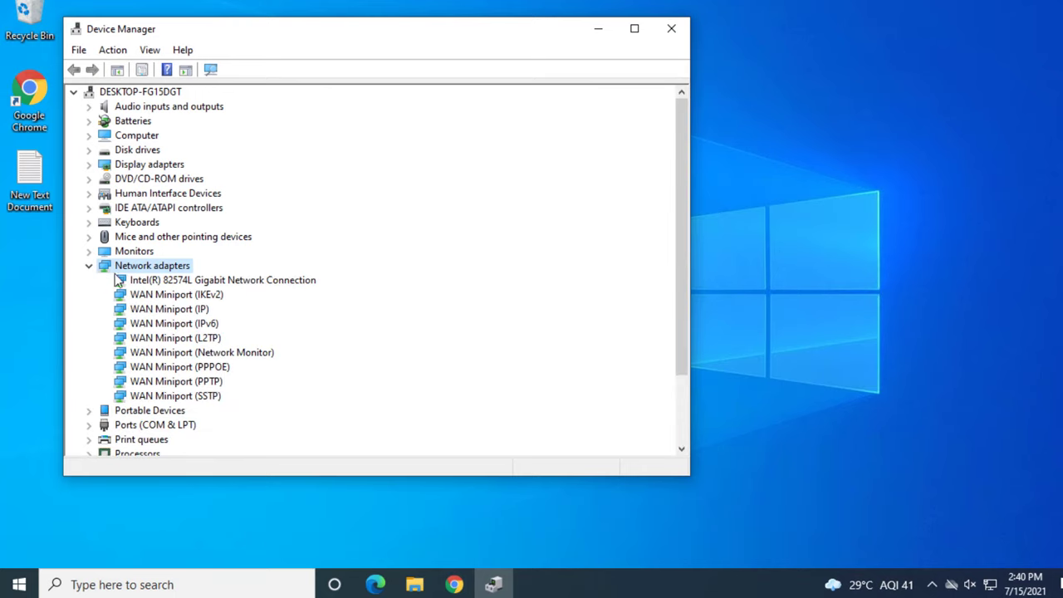
Step: Update the Intel(R) 82574L Gigabit Network Connection driver with an automatic driver search, closing the wizard and Device Manager when done
left_click(174, 283)
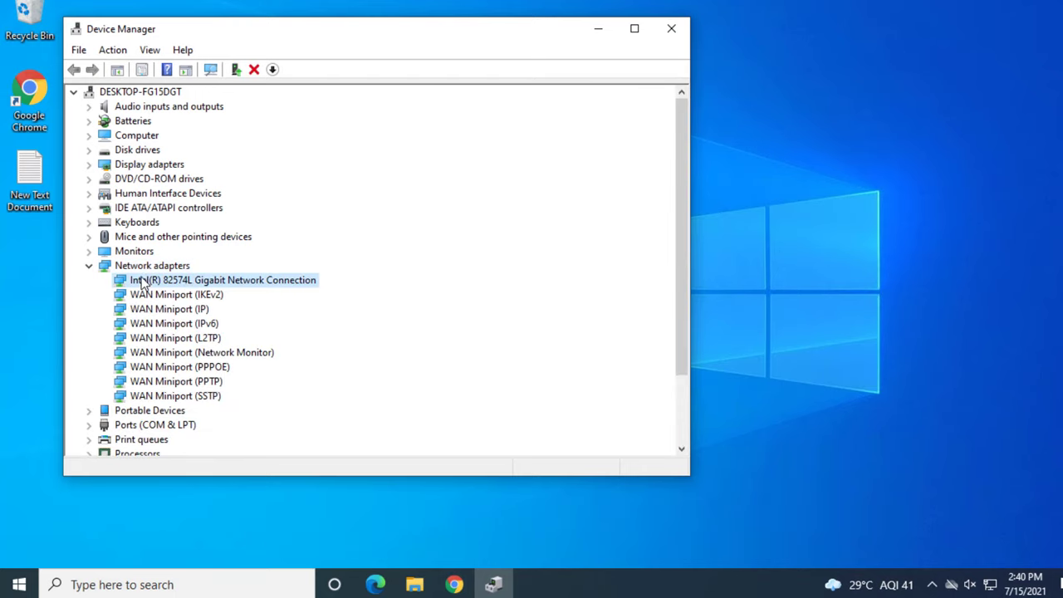
right_click(202, 290)
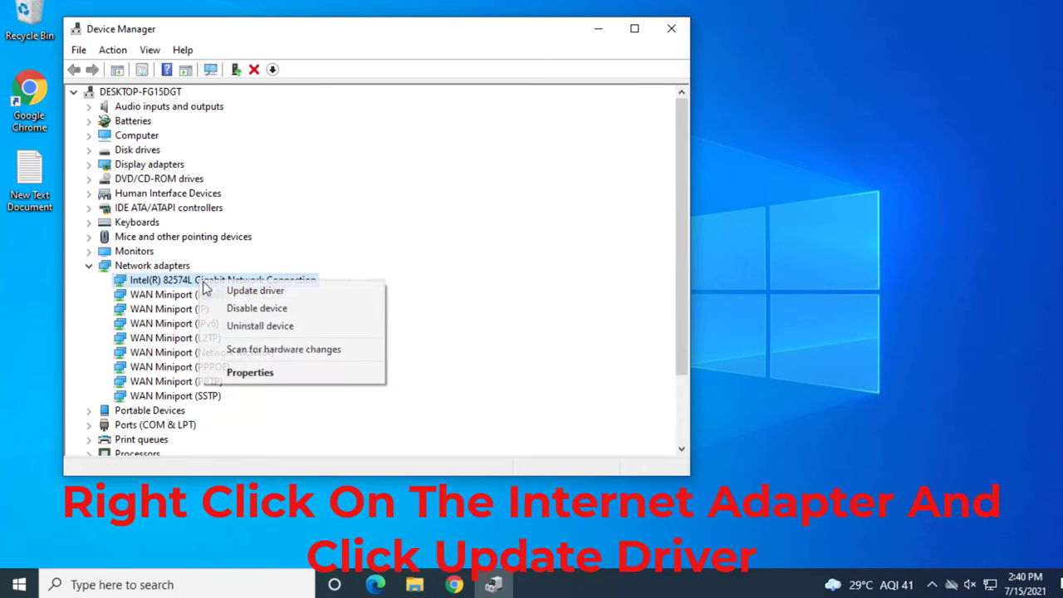
left_click(257, 293)
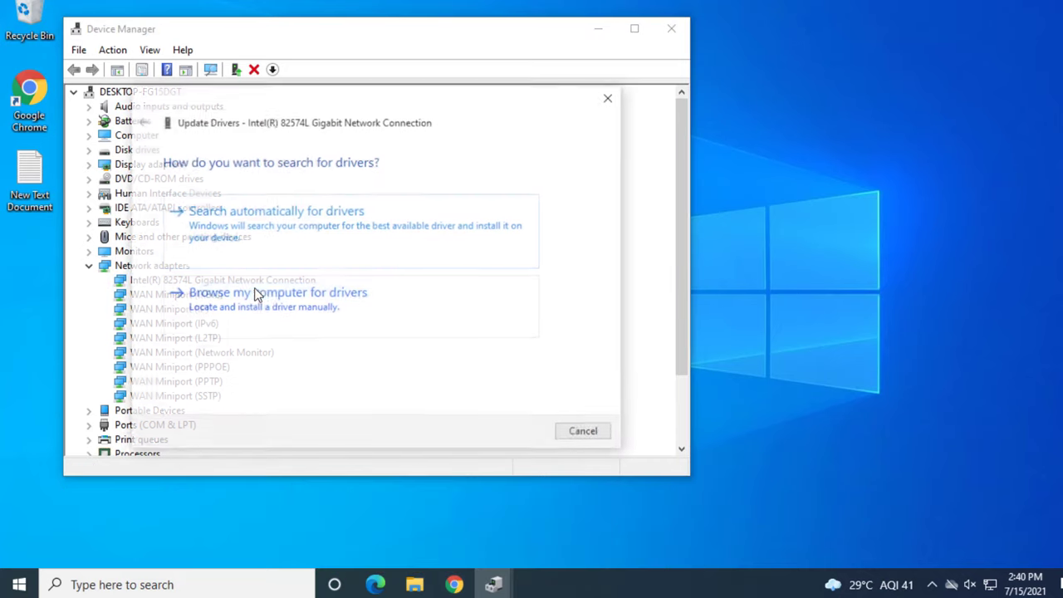
left_click(287, 234)
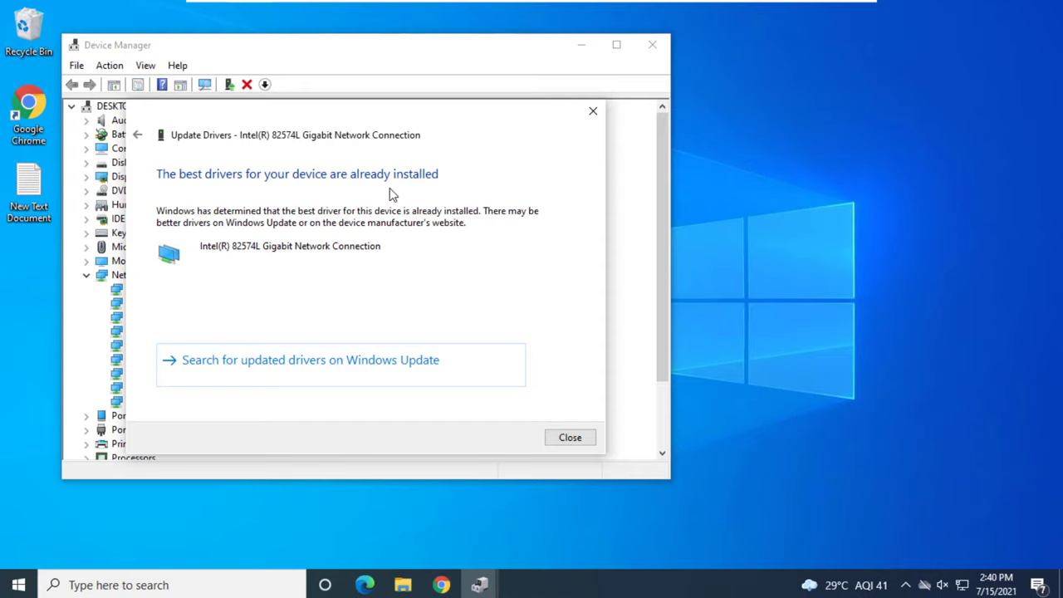
left_click(598, 111)
left_click(649, 52)
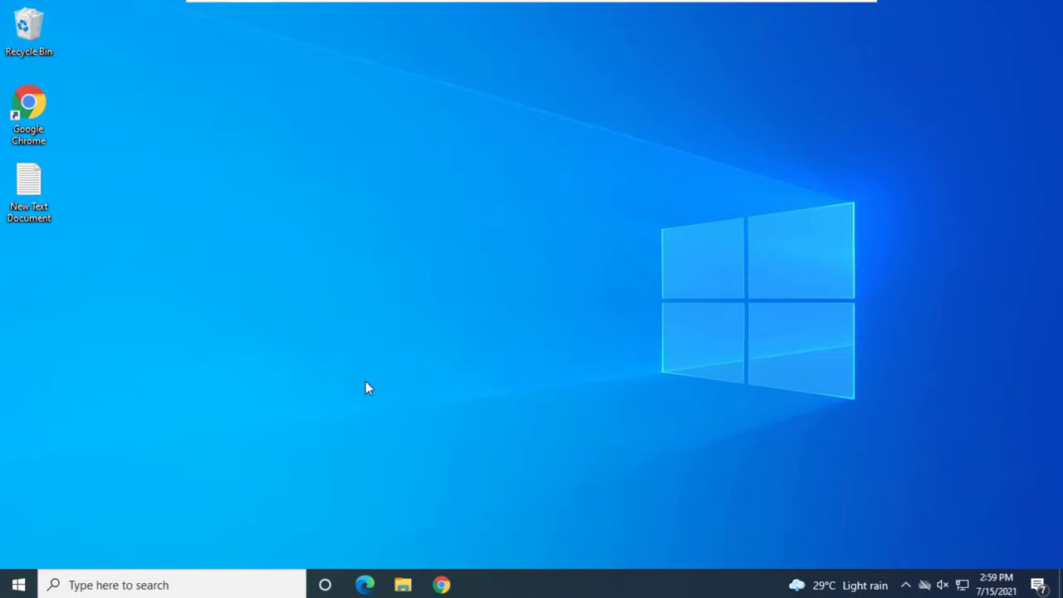
Step: Open Device Manager again through Windows search and expand Network adapters
left_click(248, 584)
type("dev")
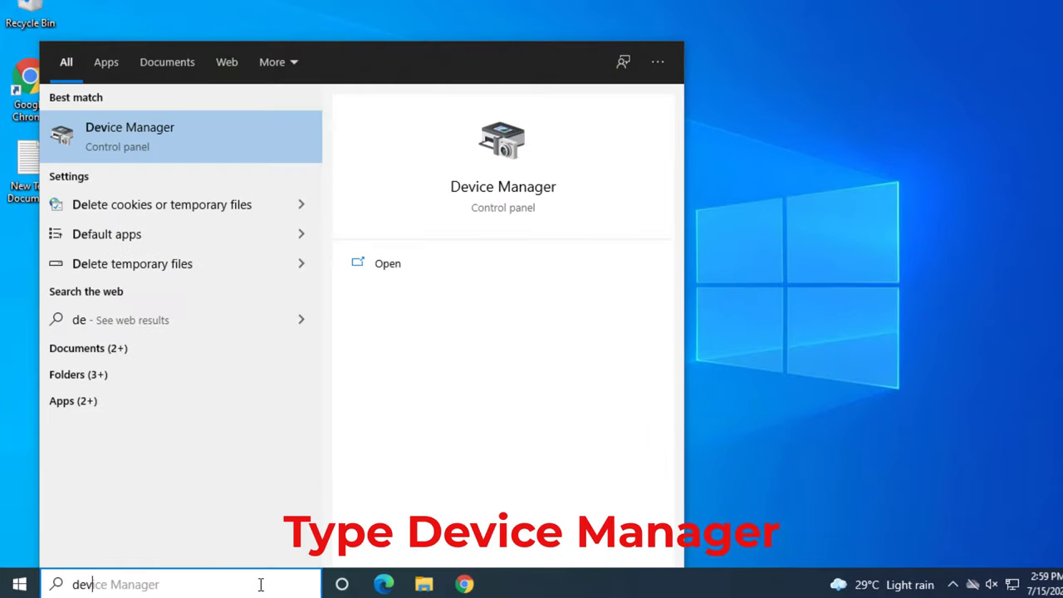
type("ice manager")
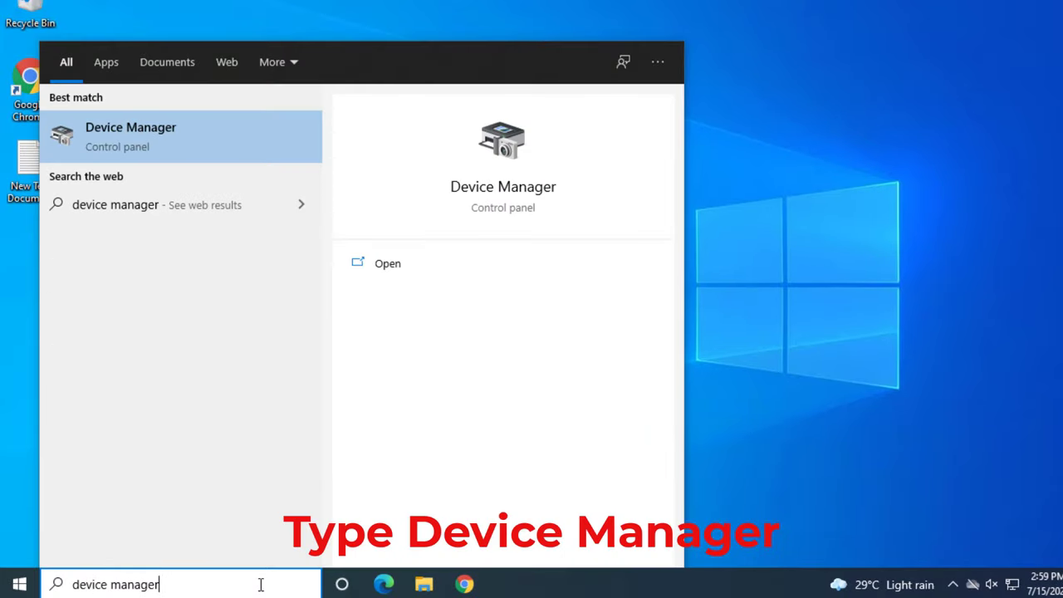
key("Return")
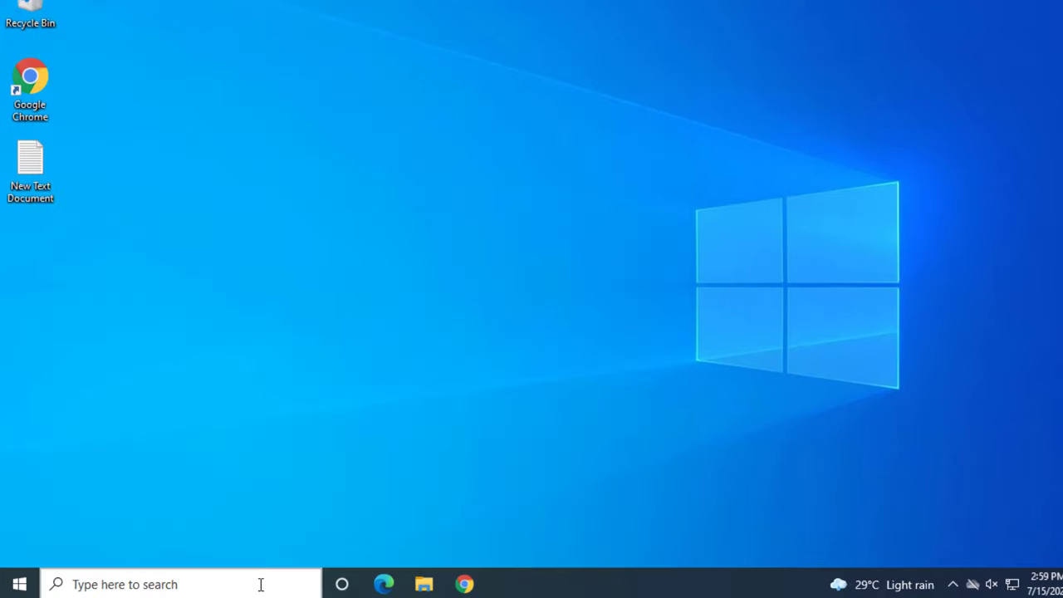
left_click(108, 260)
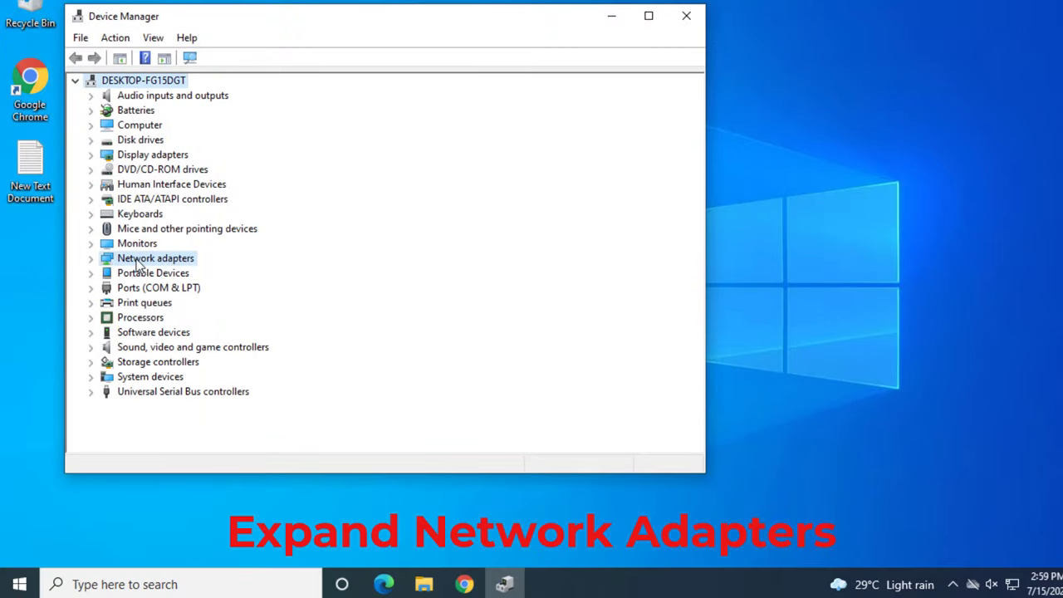
left_click(93, 259)
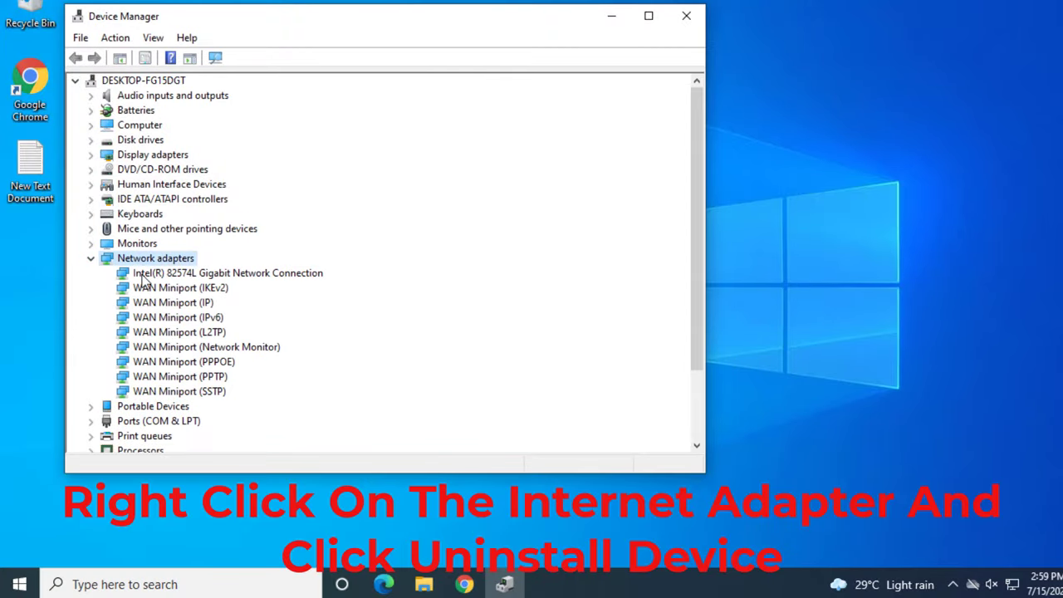
Step: Uninstall the Intel(R) 82574L Gigabit Network Connection device and confirm the removal
left_click(146, 275)
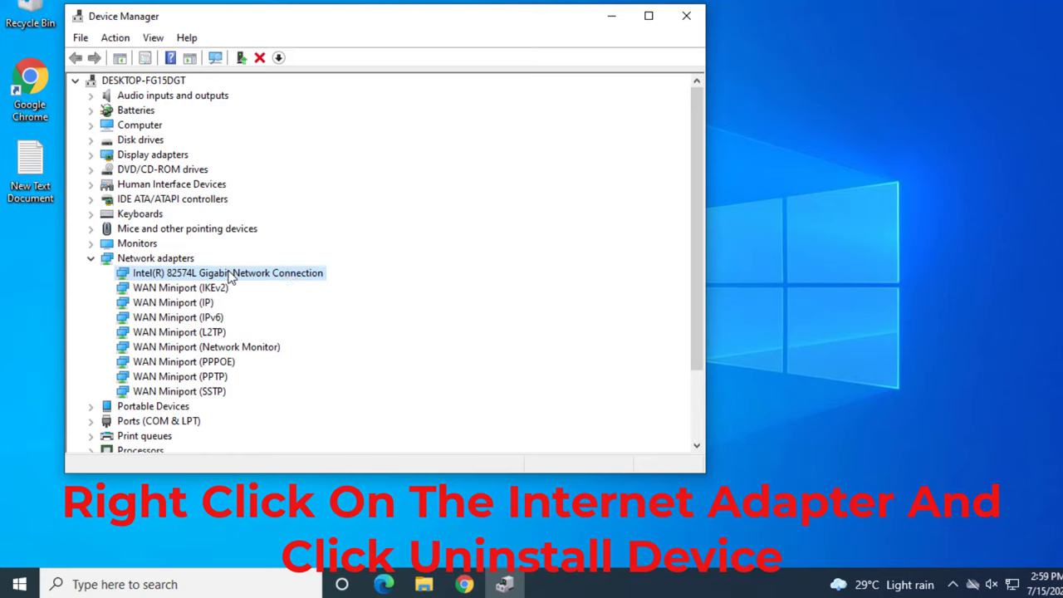
right_click(228, 273)
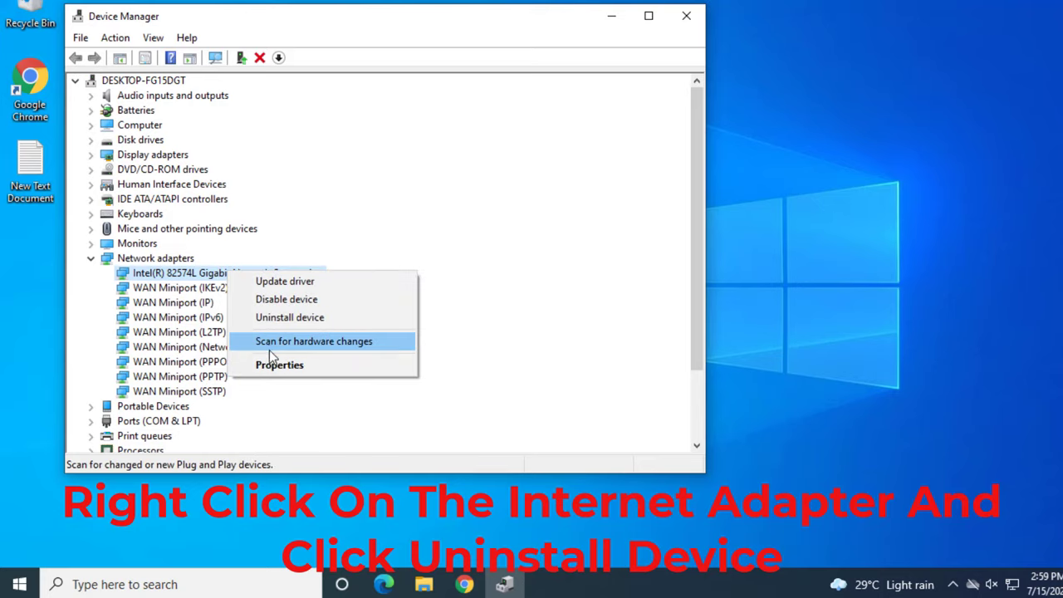
left_click(305, 320)
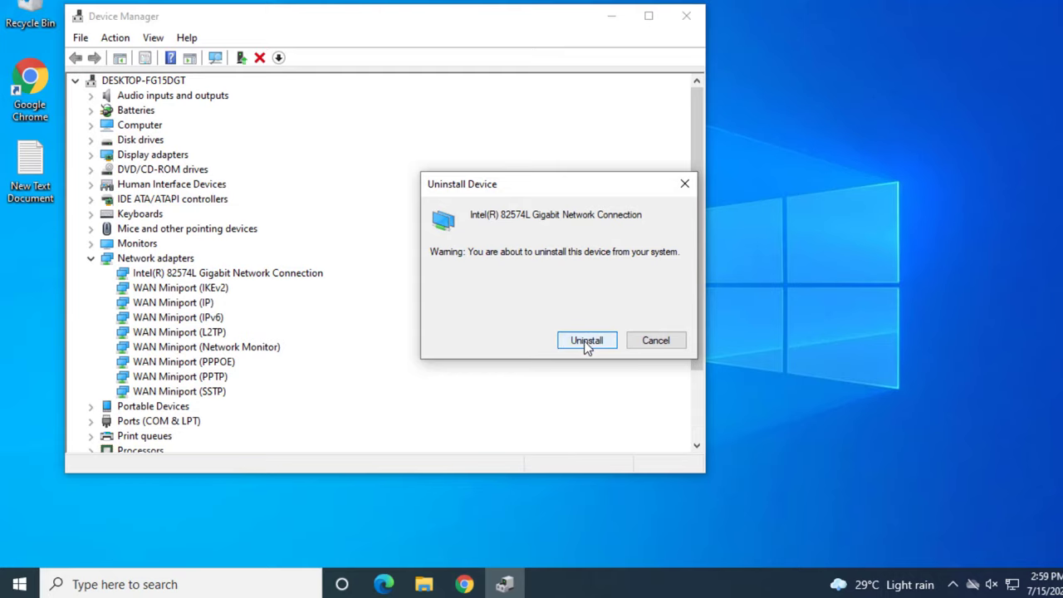
left_click(593, 342)
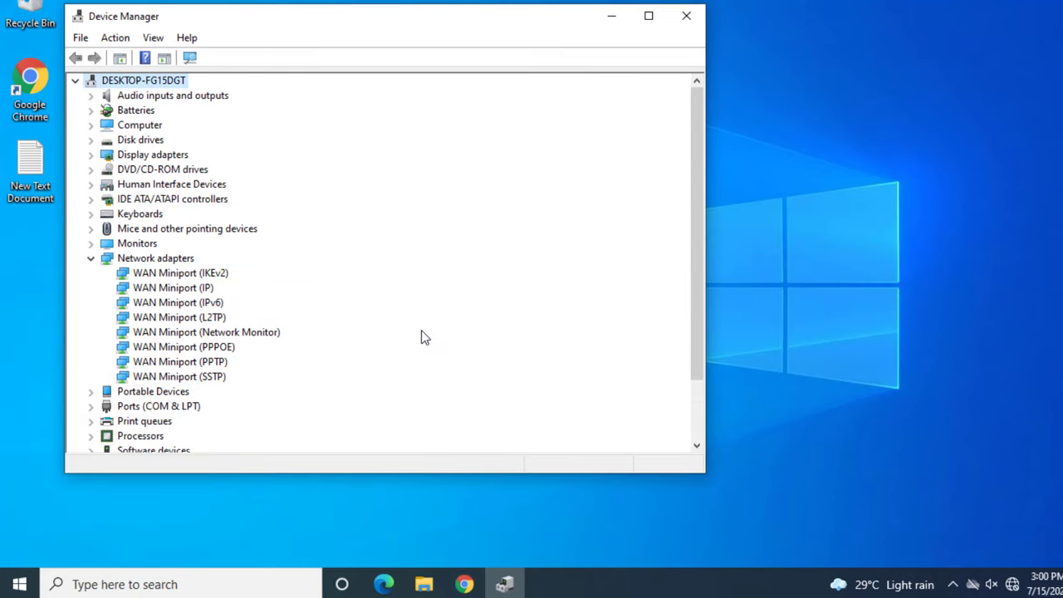
Step: Scan Network adapters for hardware changes to reinstall the Intel adapter, select it in the list and close Device Manager
right_click(177, 263)
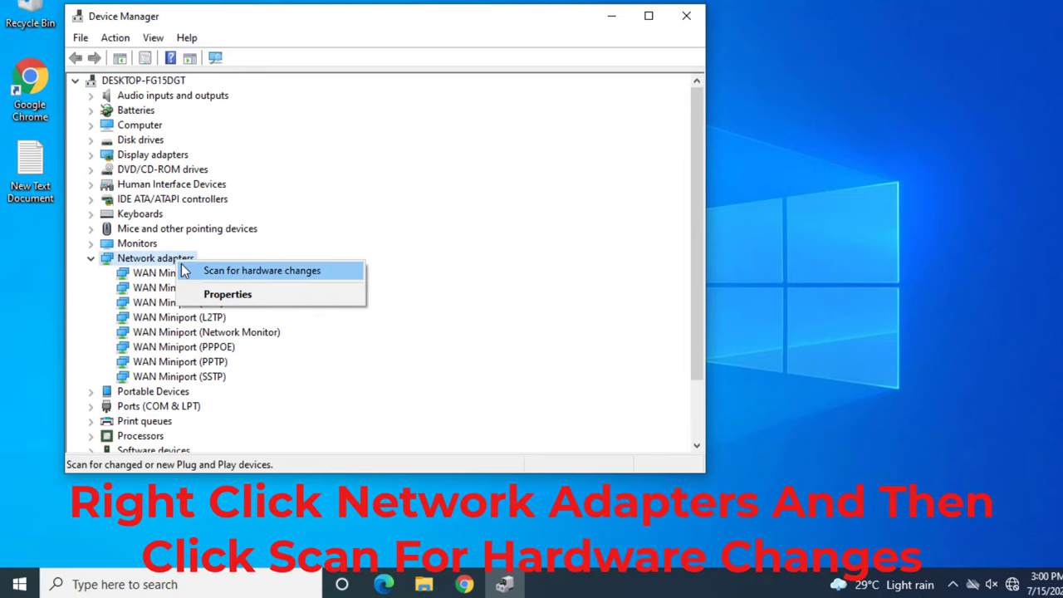
left_click(281, 270)
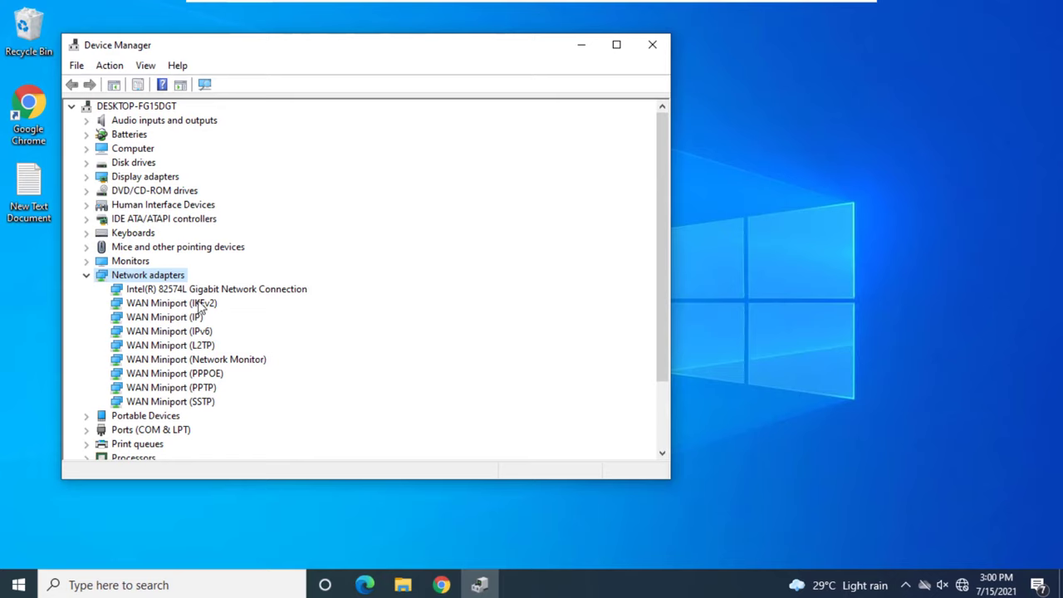
left_click(204, 291)
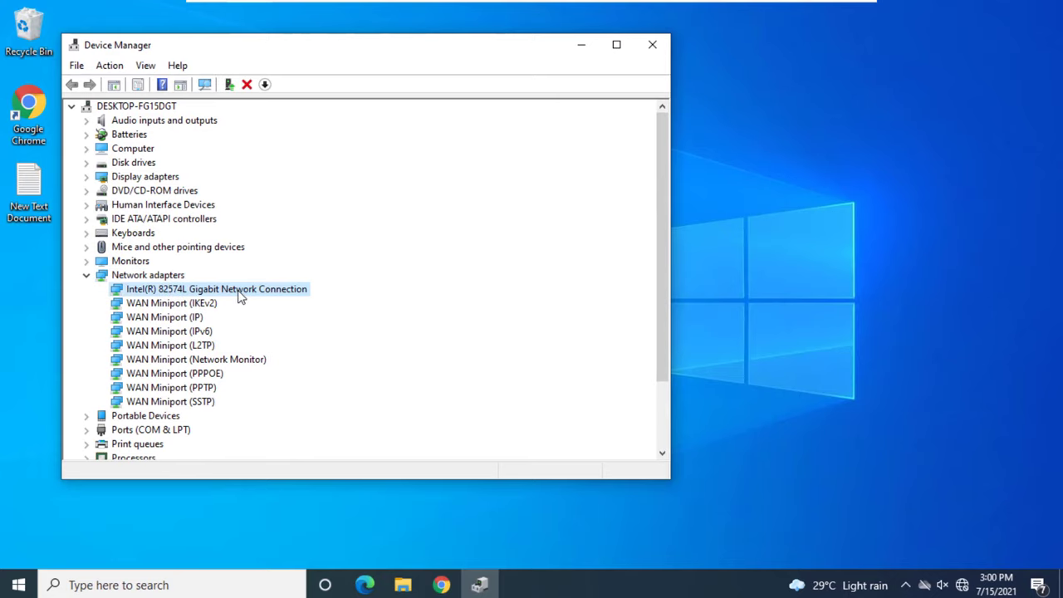
left_click(652, 44)
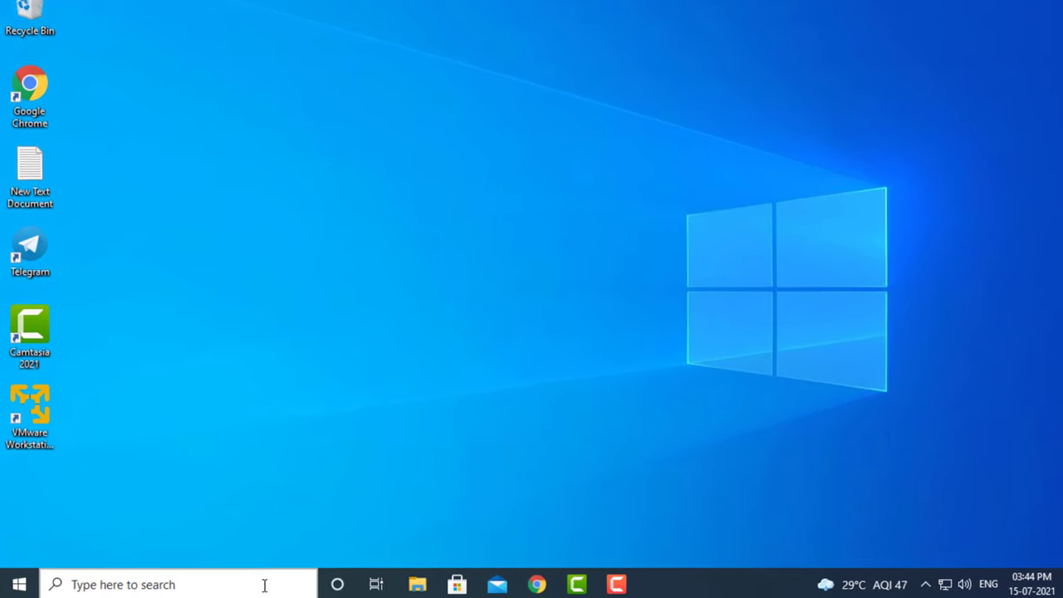
Step: Open System Information through Windows search, copy the System Model entry and minimize the window
left_click(264, 586)
type("syst")
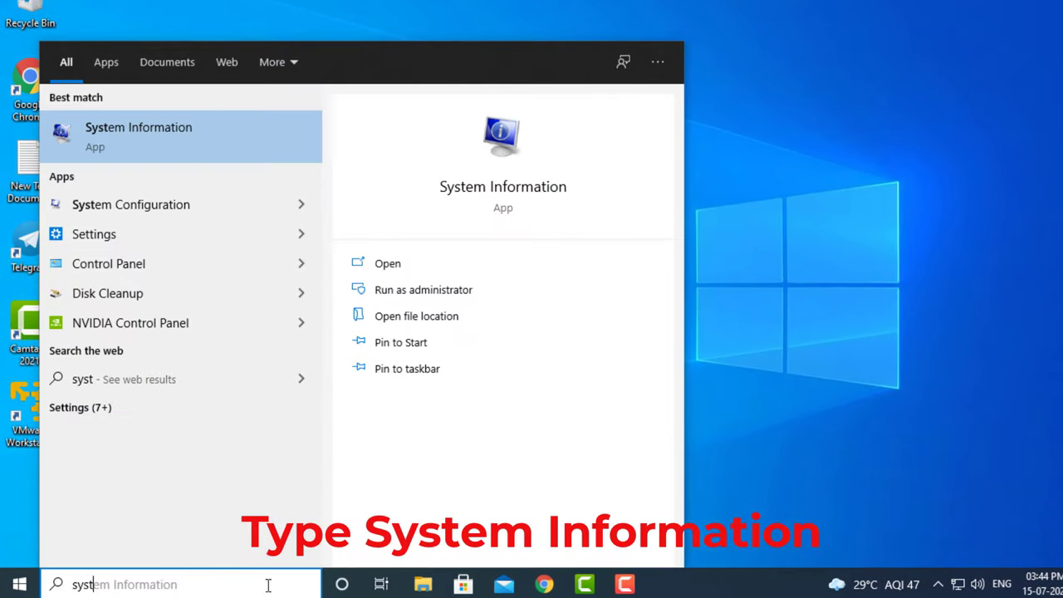
type("em info")
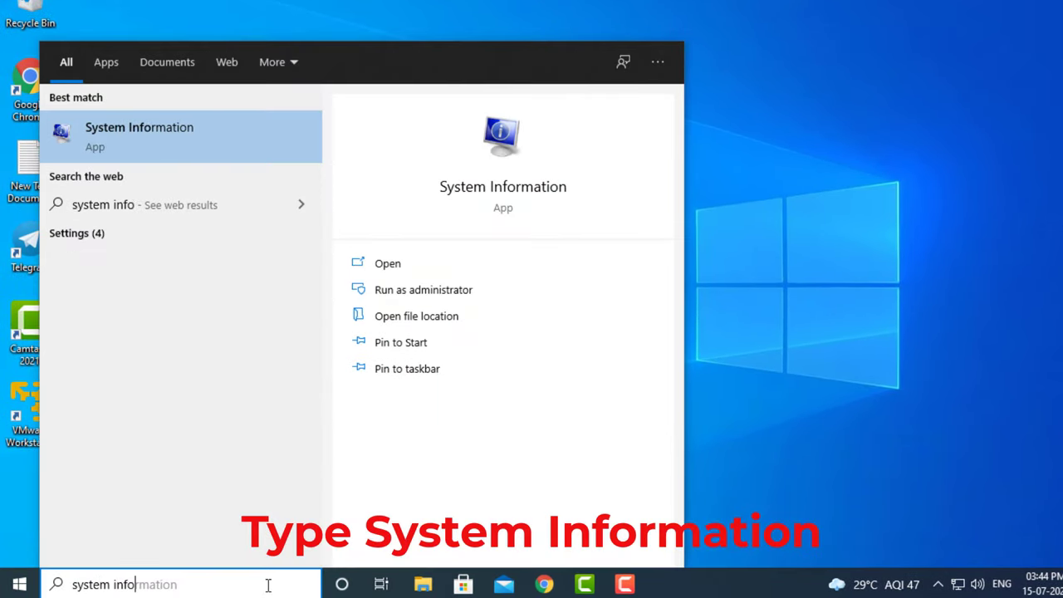
type("rmation")
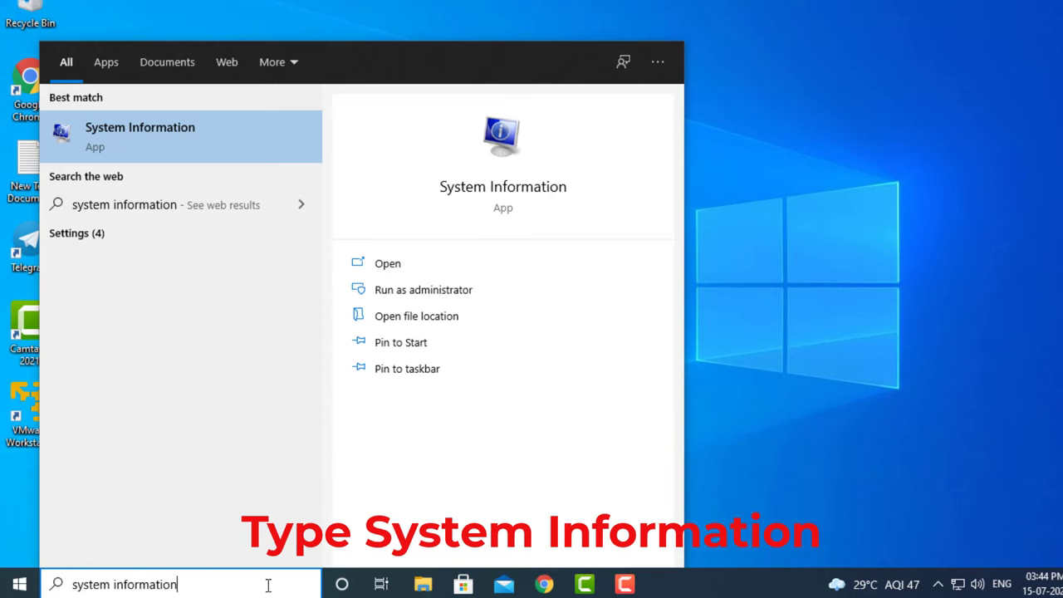
key("Return")
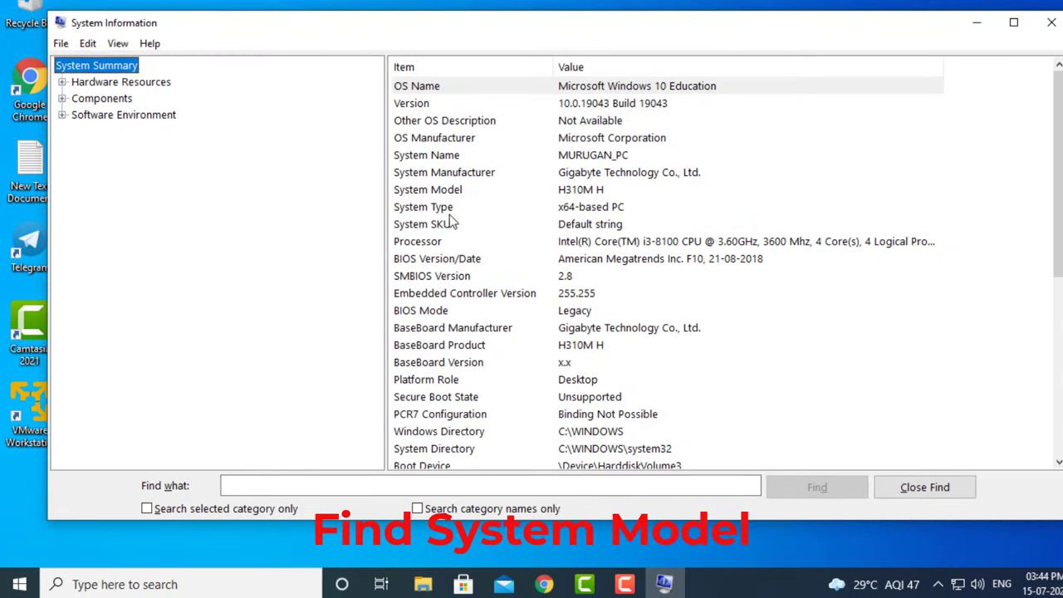
left_click(452, 192)
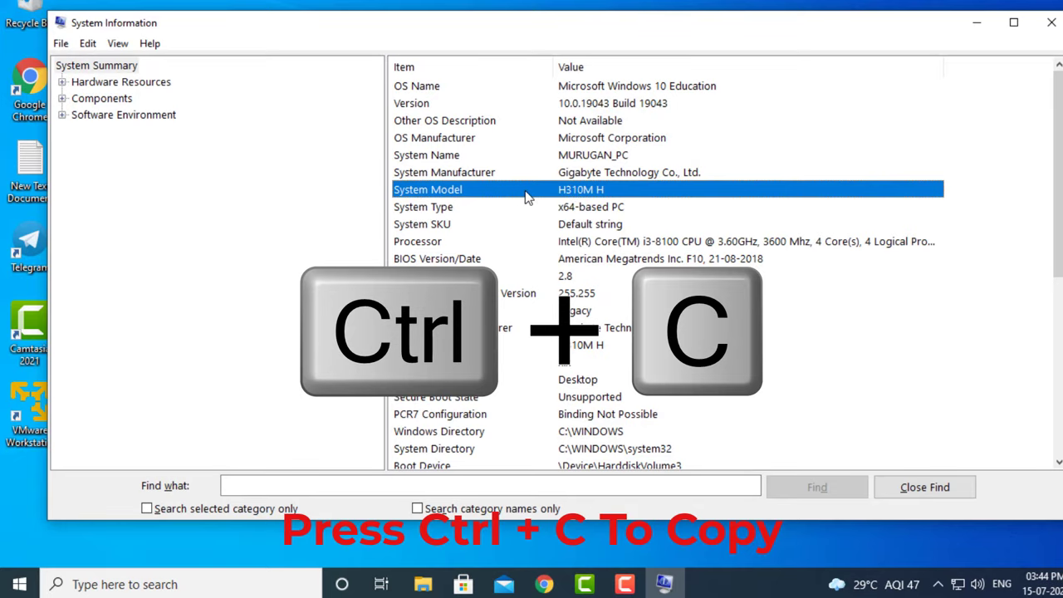
left_click(972, 25)
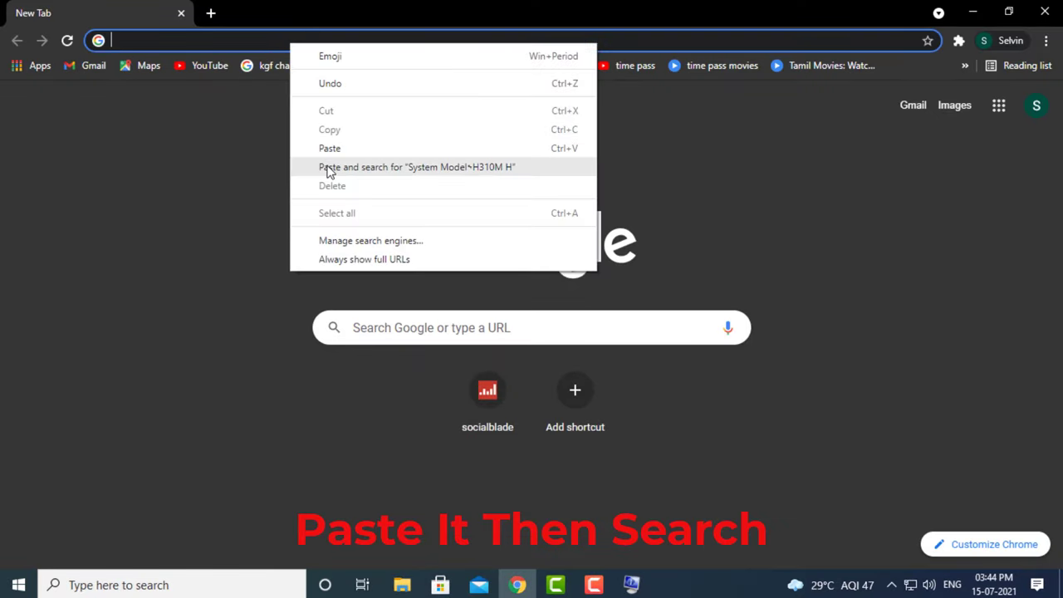
Step: Search the web for the copied System Model H310M H and open the support page of the GIGABYTE H310M H (rev. 1.0) motherboard
left_click(363, 168)
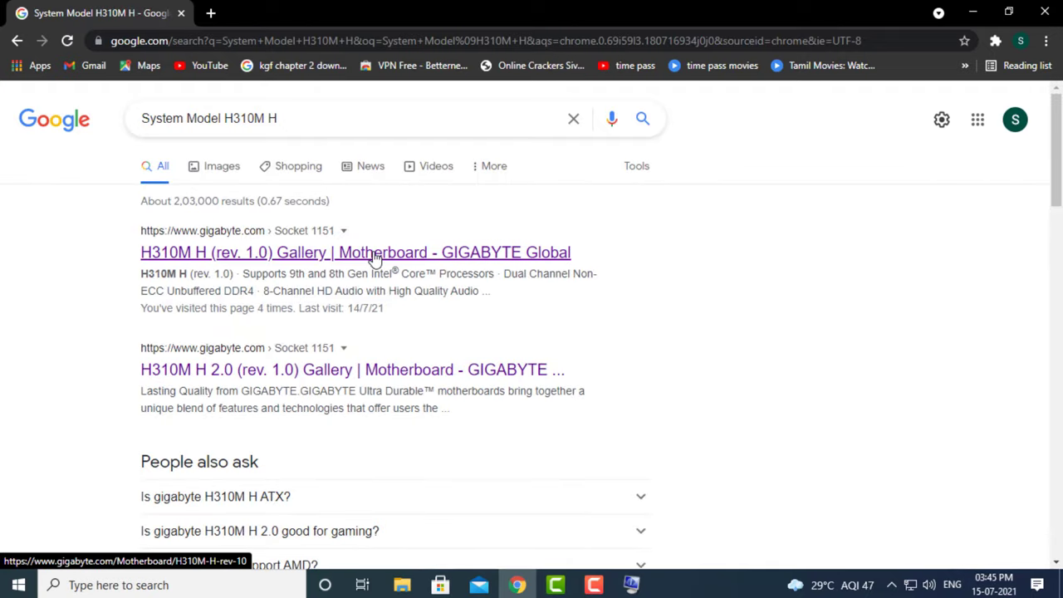
left_click(376, 254)
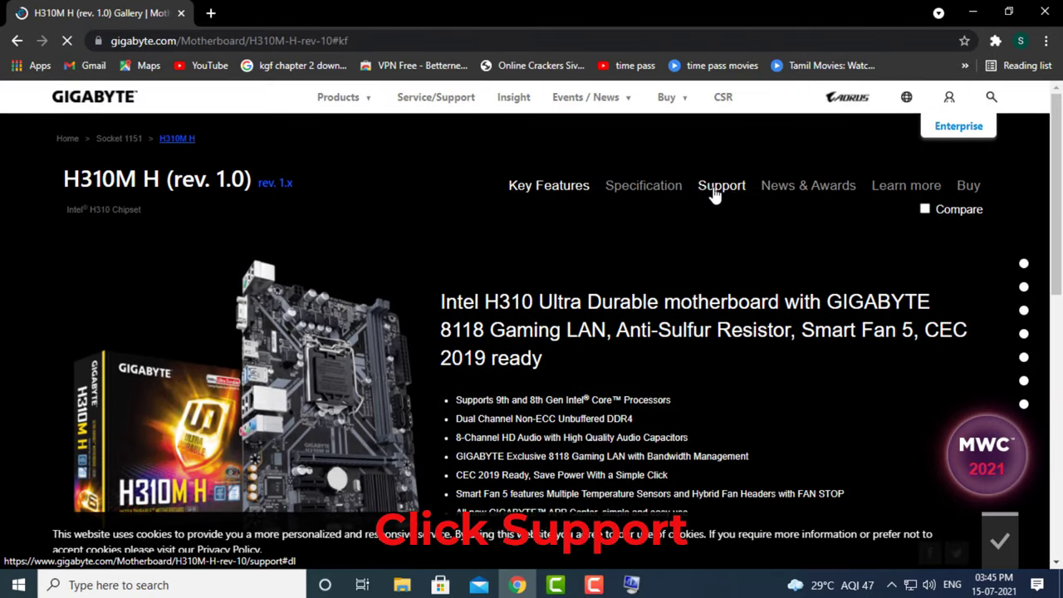
left_click(714, 190)
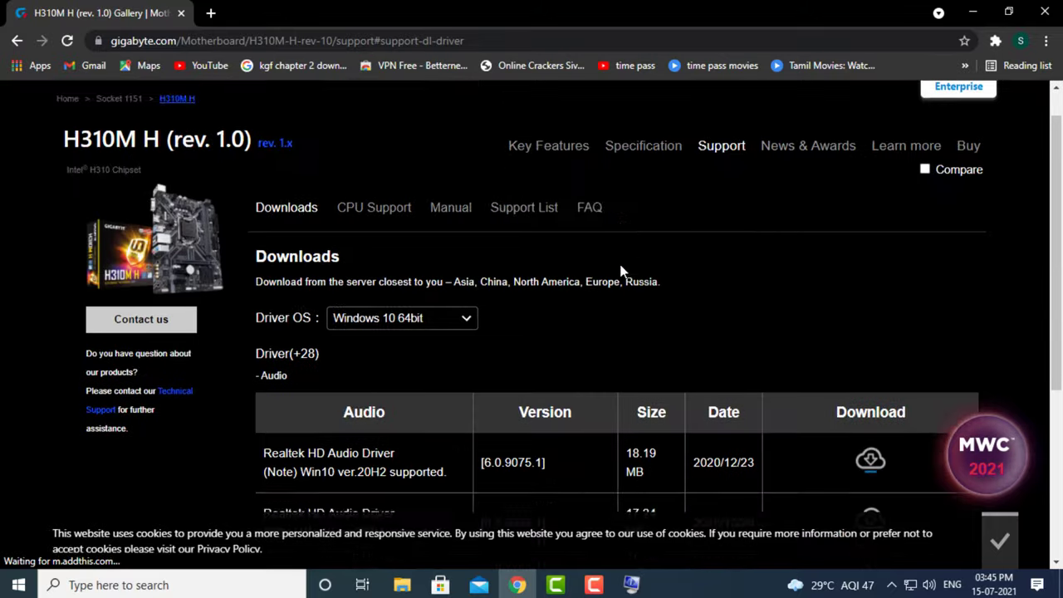
Step: Expand the LAN driver list and download the Realtek LAN Driver version 10.046.1231.2020 for Win10 20H2
scroll(621, 270, "down", 5)
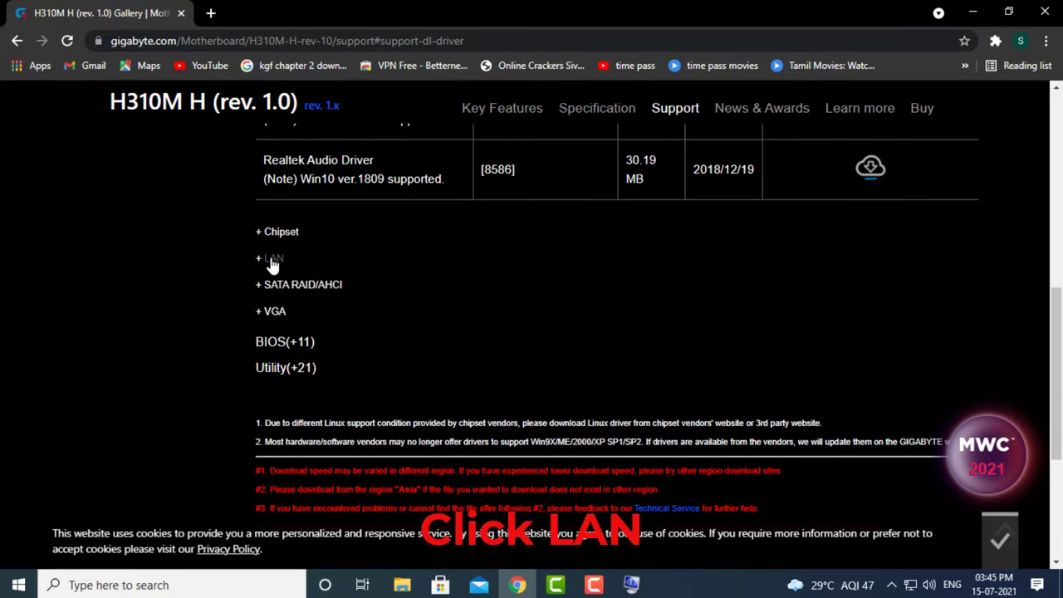
left_click(272, 262)
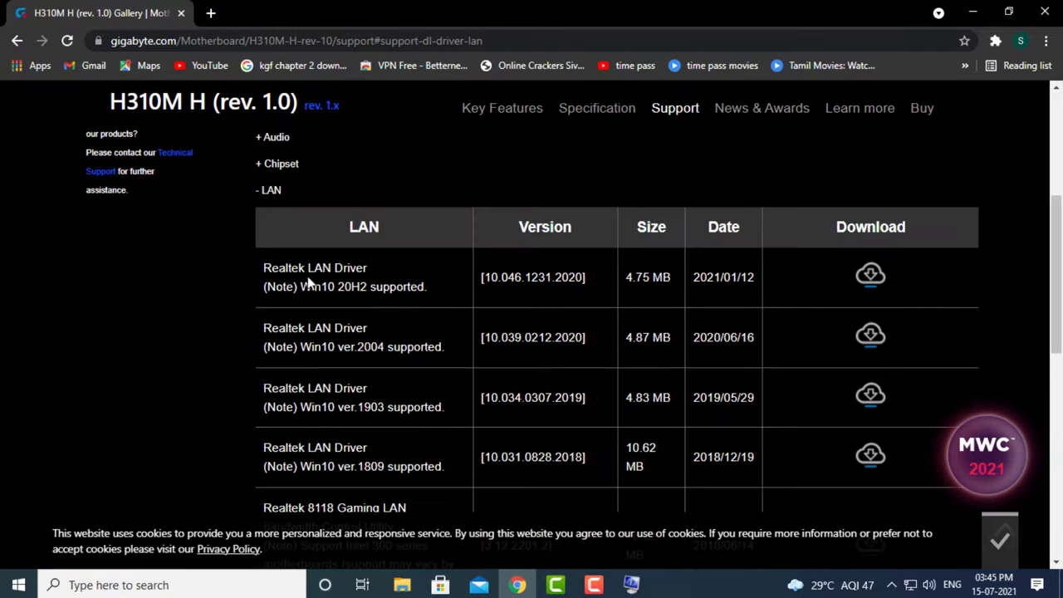
left_click(870, 279)
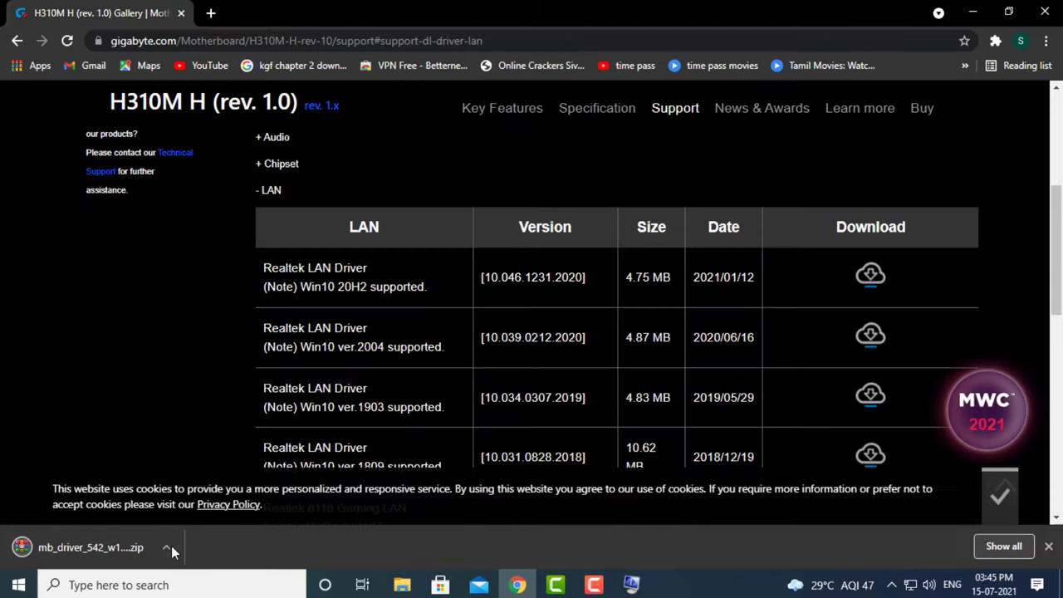
Step: Show the downloaded driver ZIP in its folder, extract it there and unpack the resulting mb_driver_542_w10_10.046.1231.2020 application
left_click(170, 547)
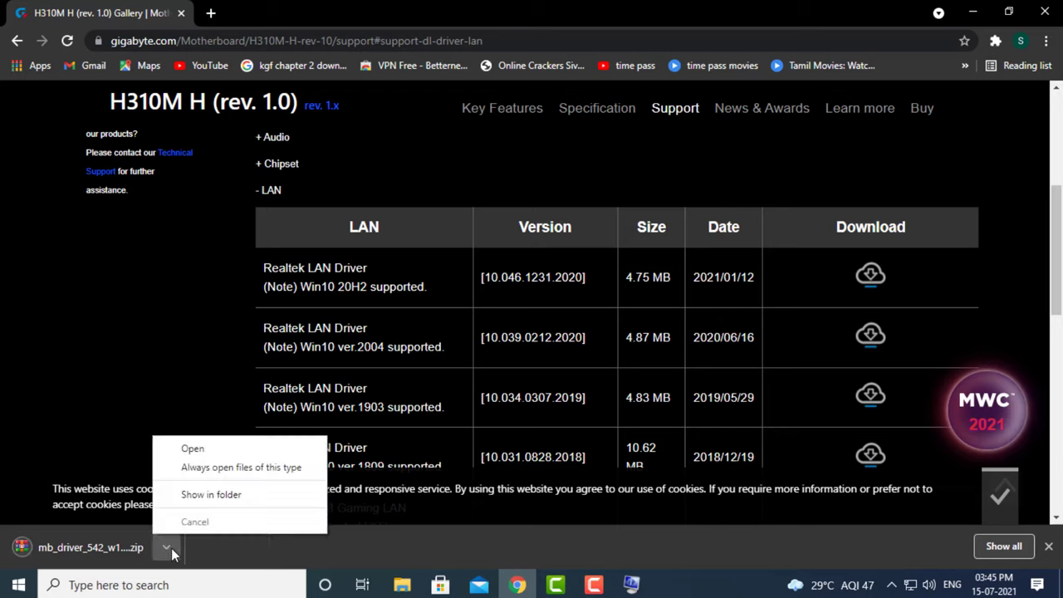
left_click(225, 503)
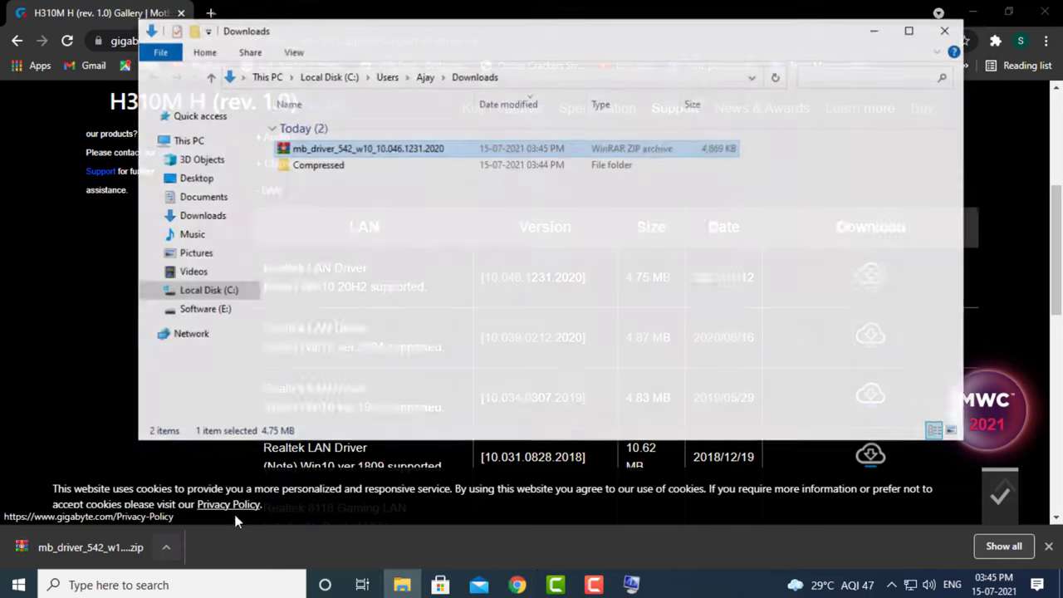
right_click(399, 155)
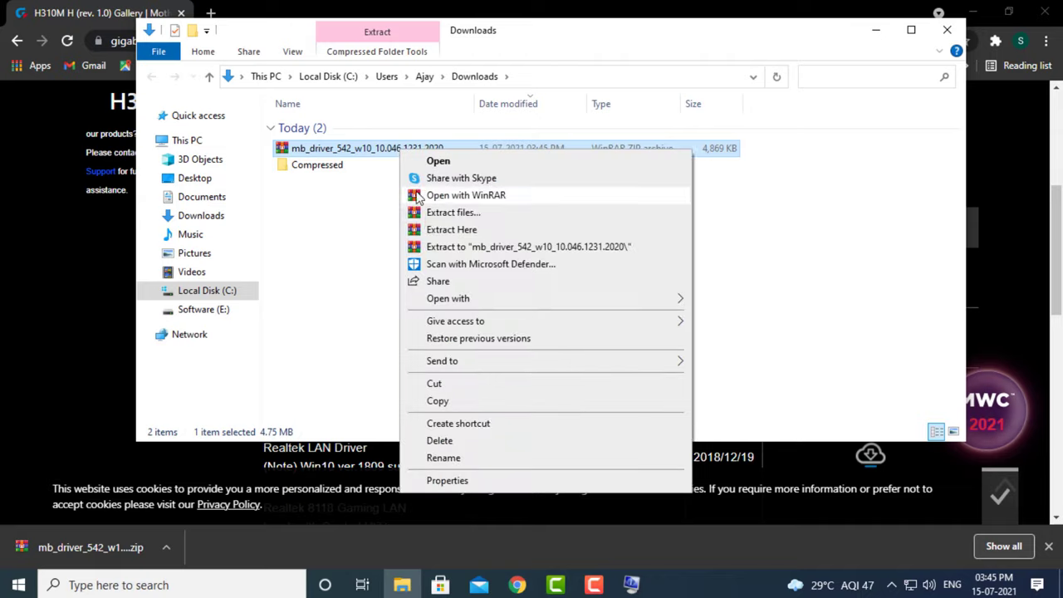
left_click(455, 233)
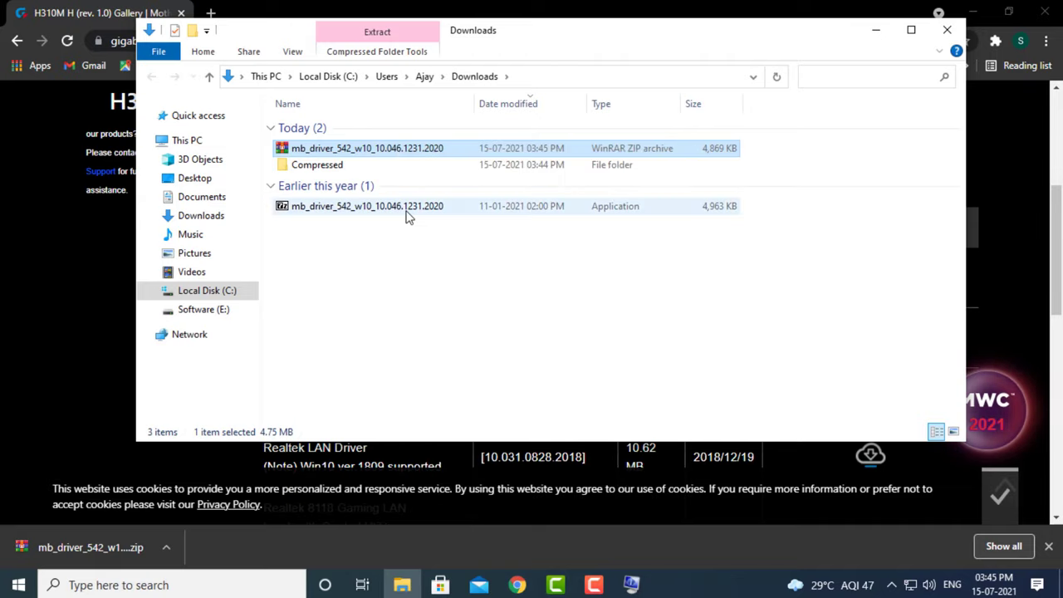
double_click(410, 208)
left_click(549, 324)
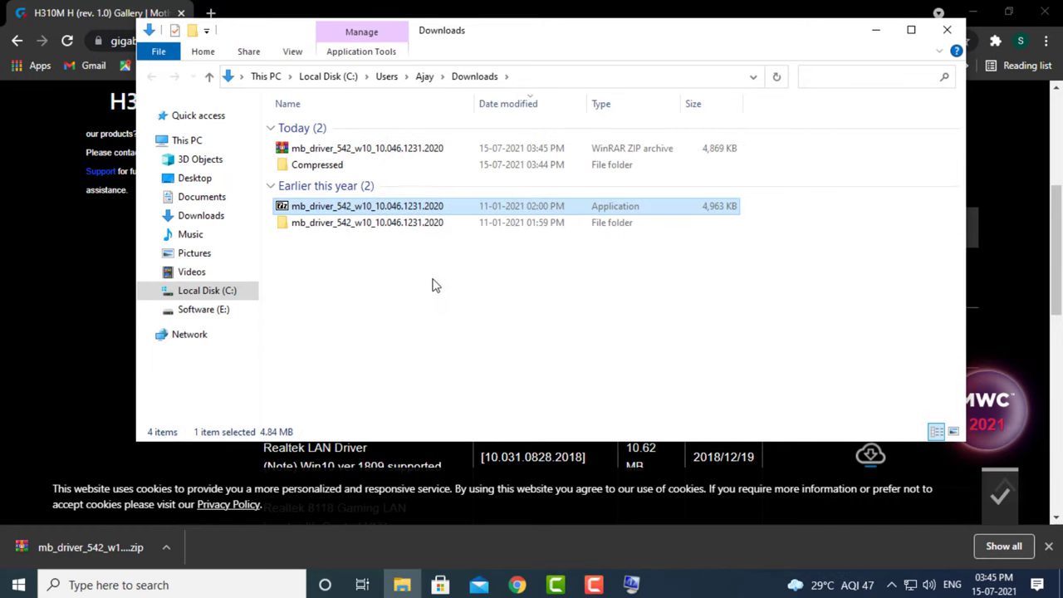
Step: Run the setup application from the unpacked mb_driver_542_w10_10.046.1231.2020 folder and start installing the Realtek Ethernet Controller Driver
double_click(411, 224)
scroll(400, 204, "down", 14)
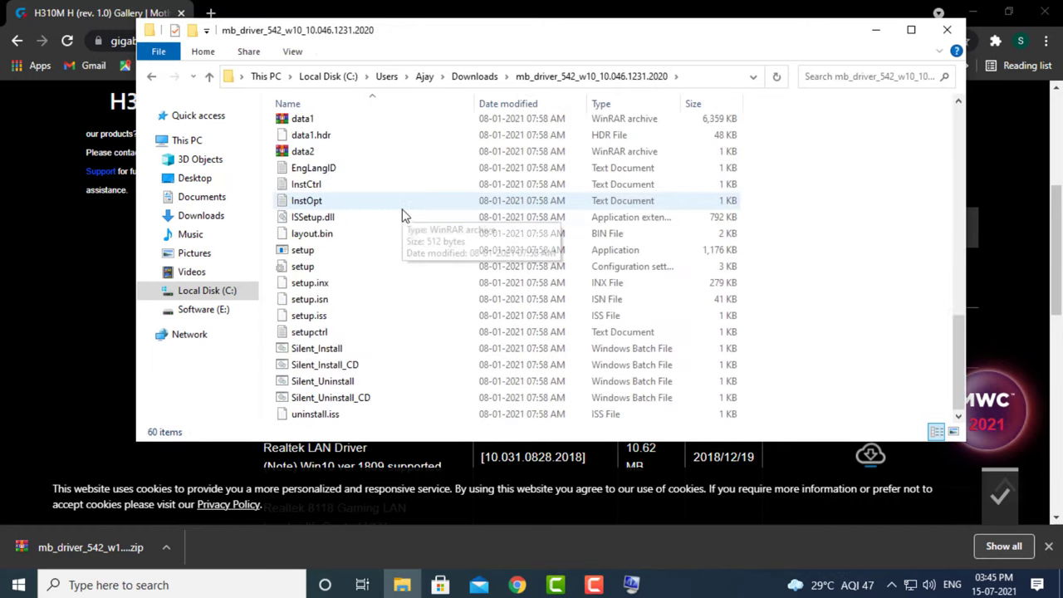
double_click(368, 255)
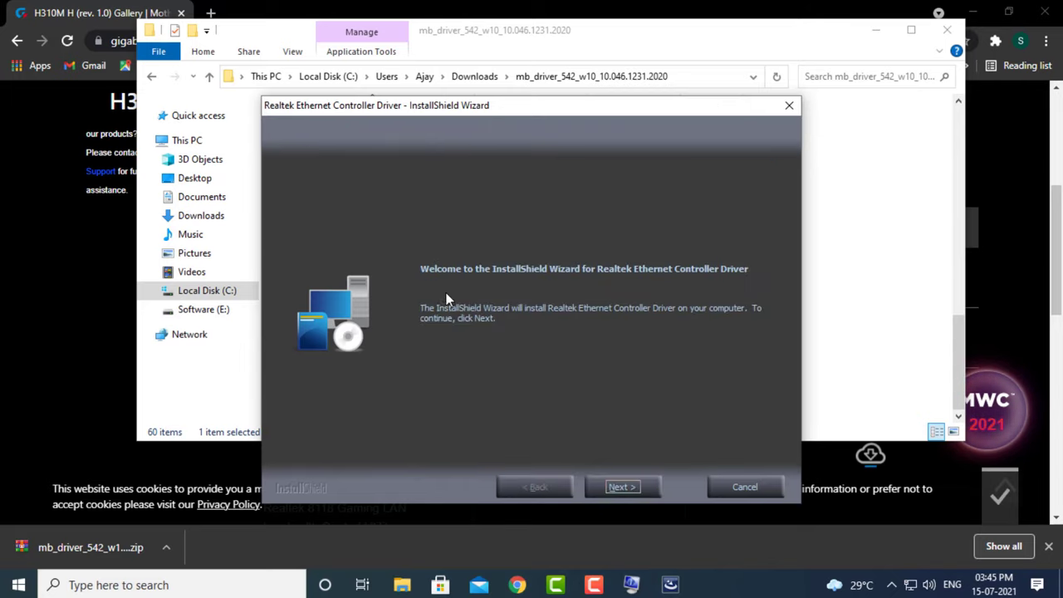
left_click(625, 485)
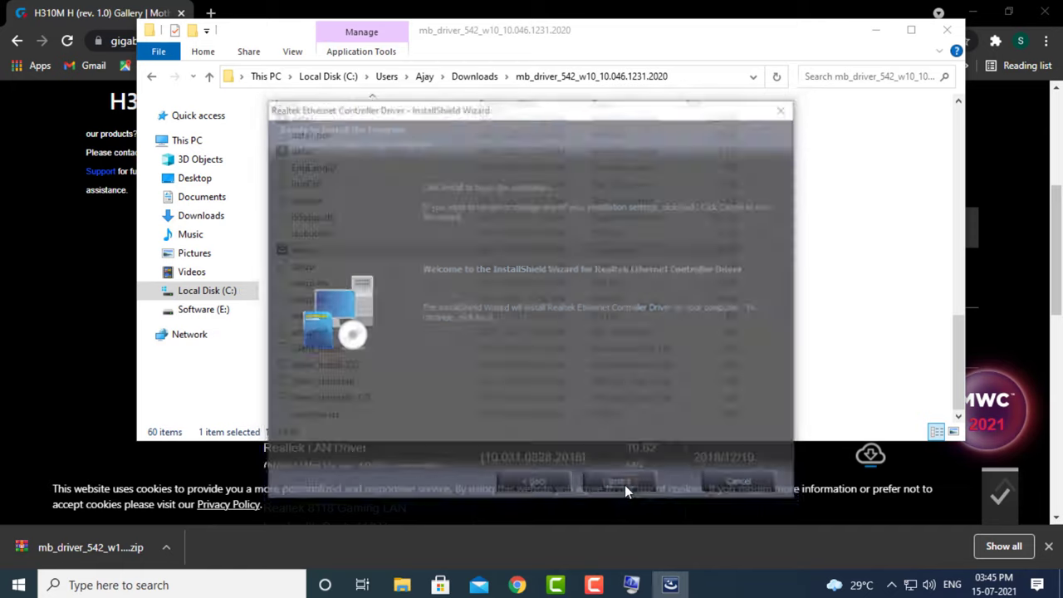
left_click(617, 485)
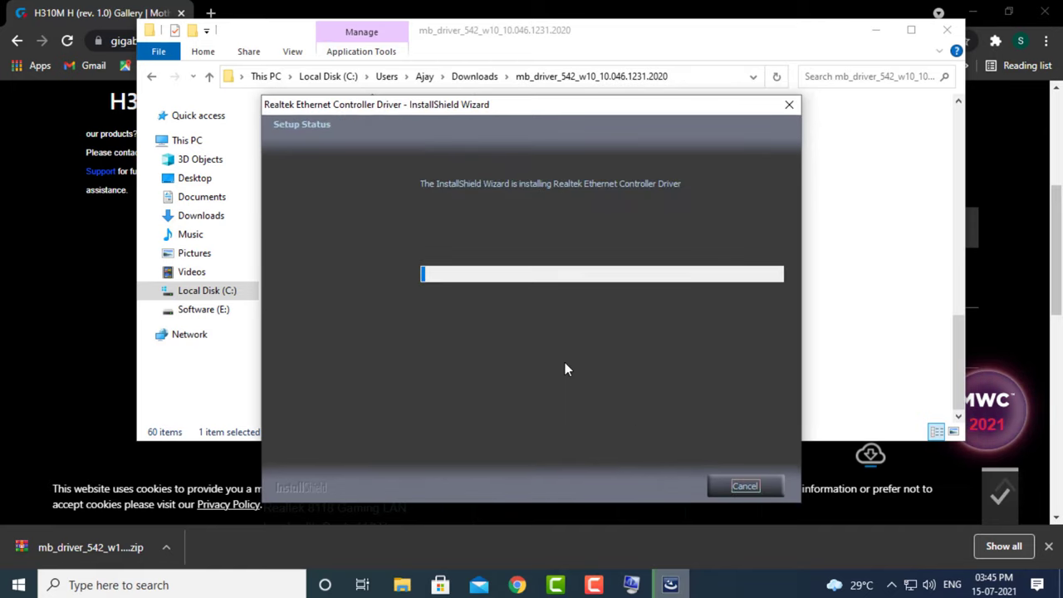